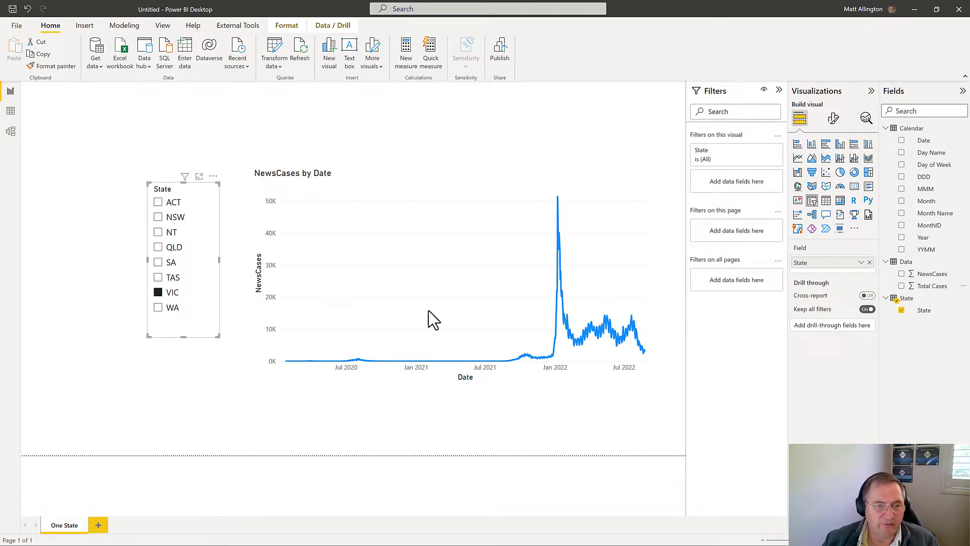
Step: Filter the line chart by NSW, NT, QLD and TAS in turn to compare their case curves
left_click(169, 217)
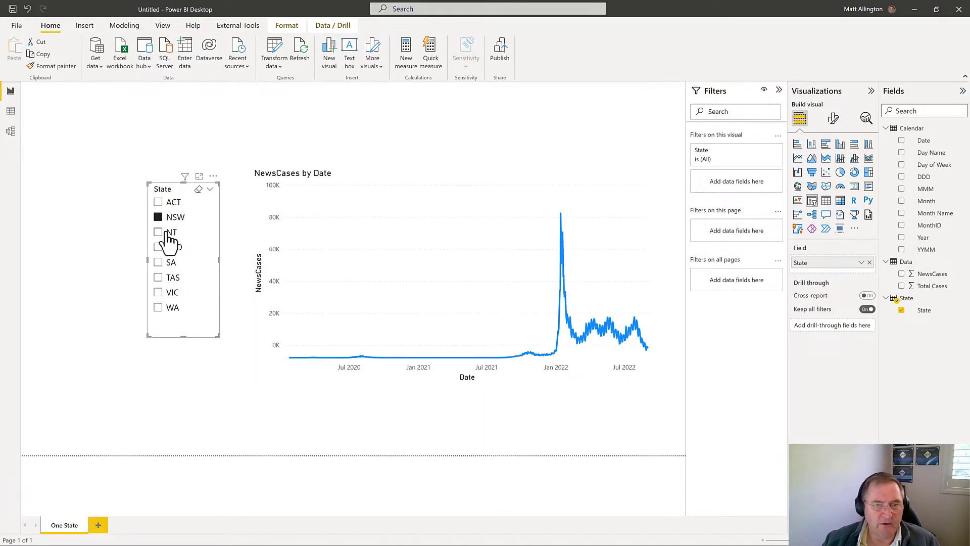
left_click(168, 233)
left_click(171, 248)
left_click(173, 278)
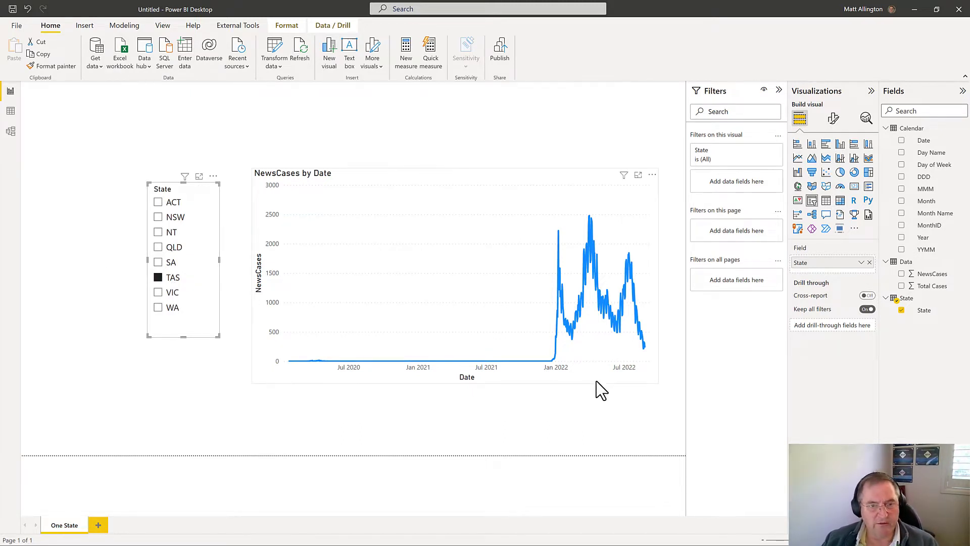
Step: Add a shadow effect to the NewsCases line chart and to the State slicer, with WA selected
left_click(579, 382)
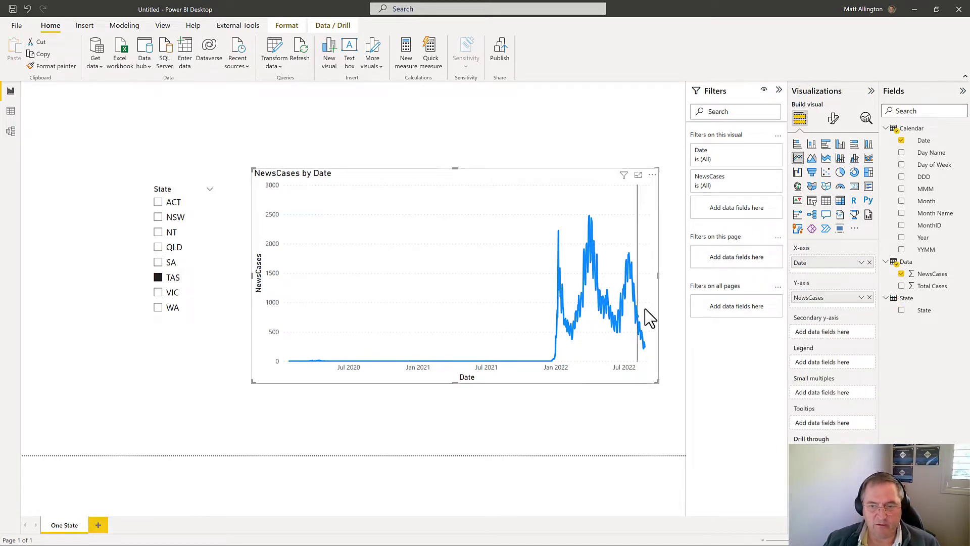
left_click(833, 118)
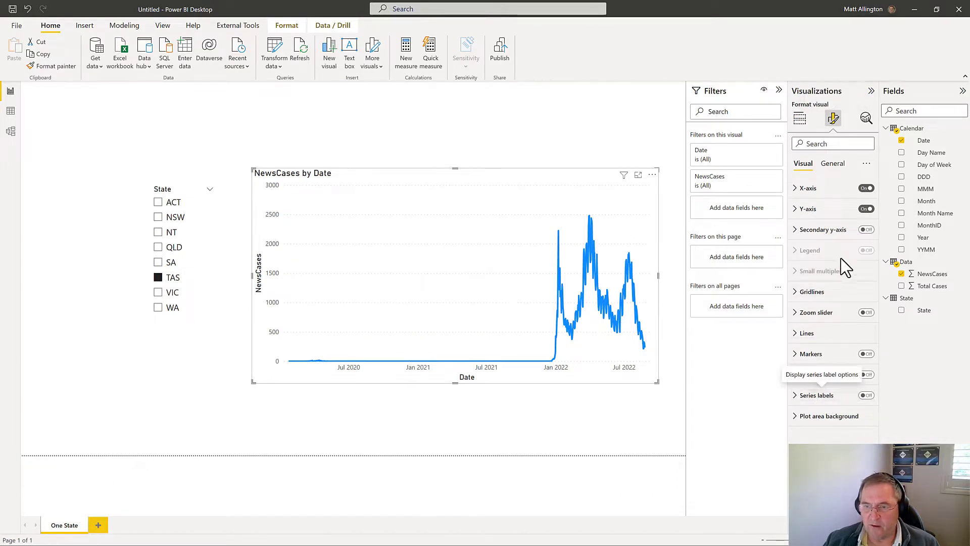
left_click(833, 165)
left_click(807, 231)
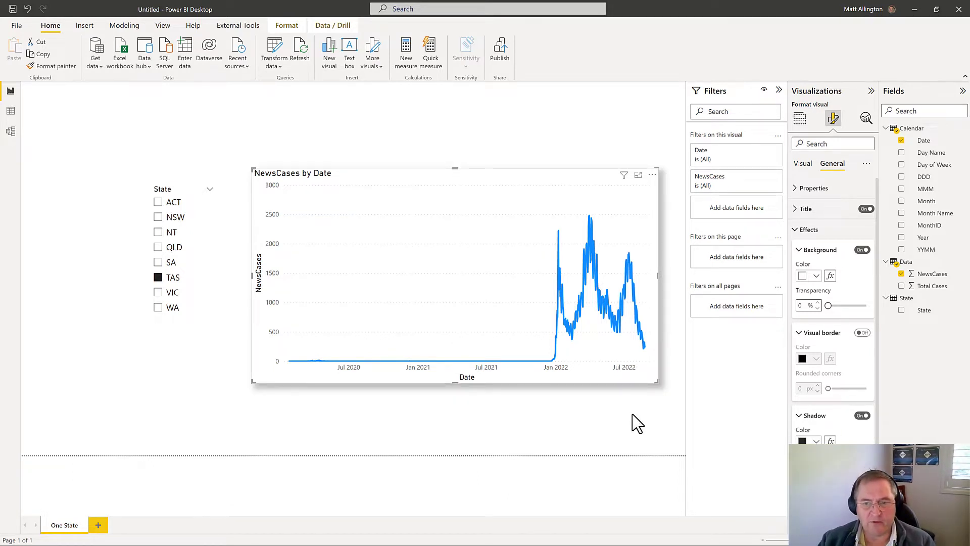
left_click(171, 307)
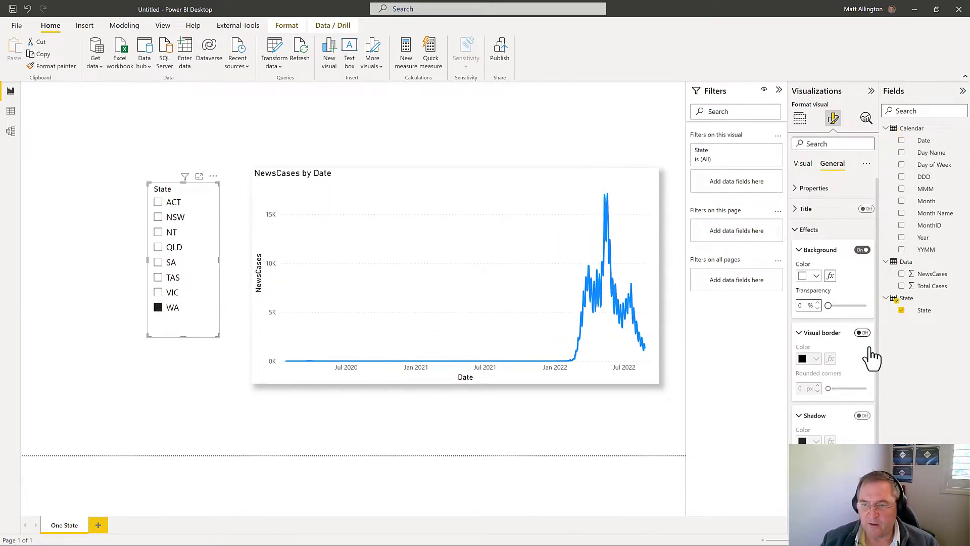
left_click(861, 415)
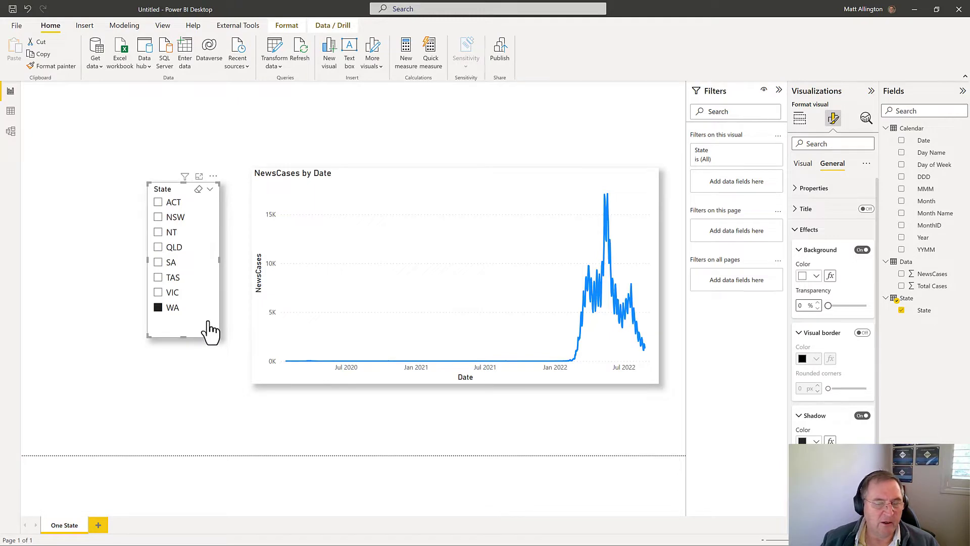
Step: Move the State slicer to the page's upper-left corner and enlarge the line chart to fill the space beside it
left_click_drag(209, 331, 96, 283)
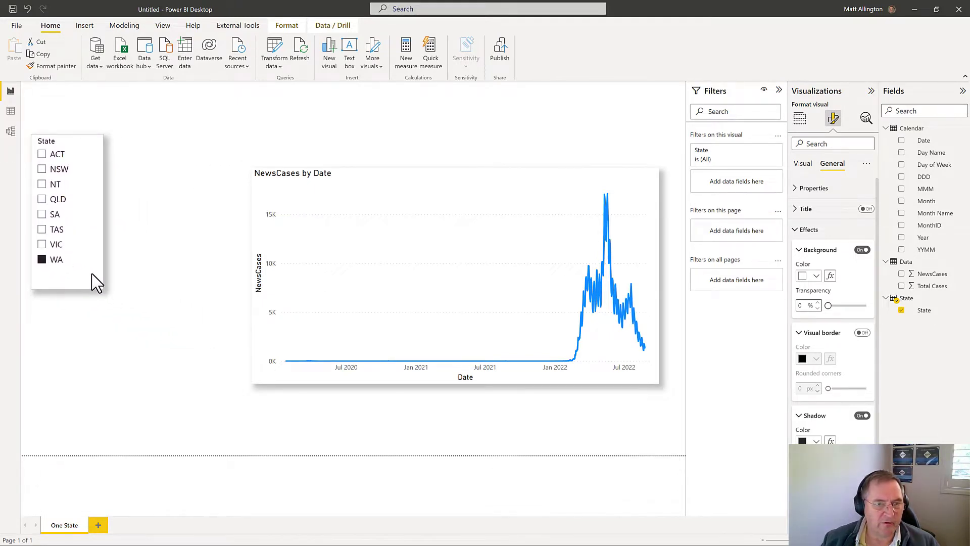
left_click(548, 176)
left_click_drag(658, 390, 677, 446)
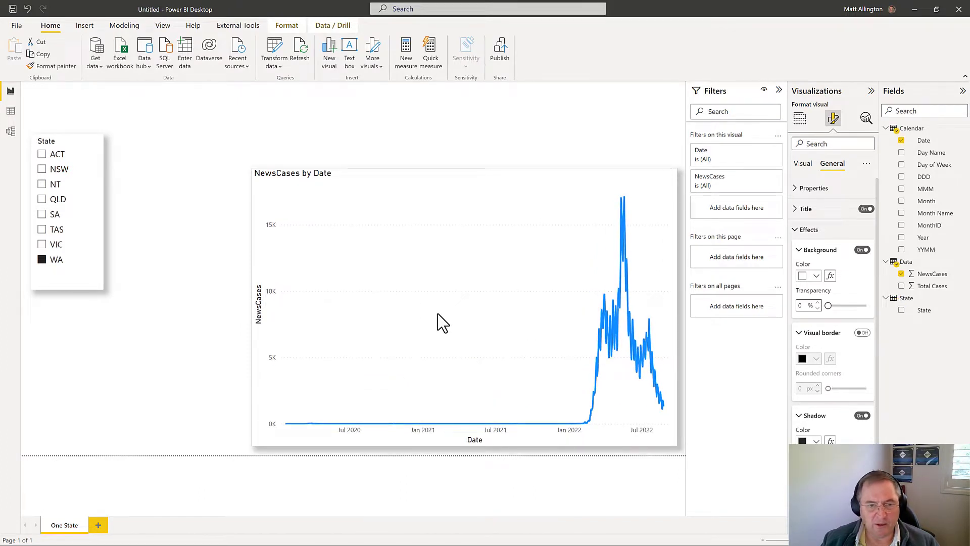
left_click_drag(253, 170, 112, 134)
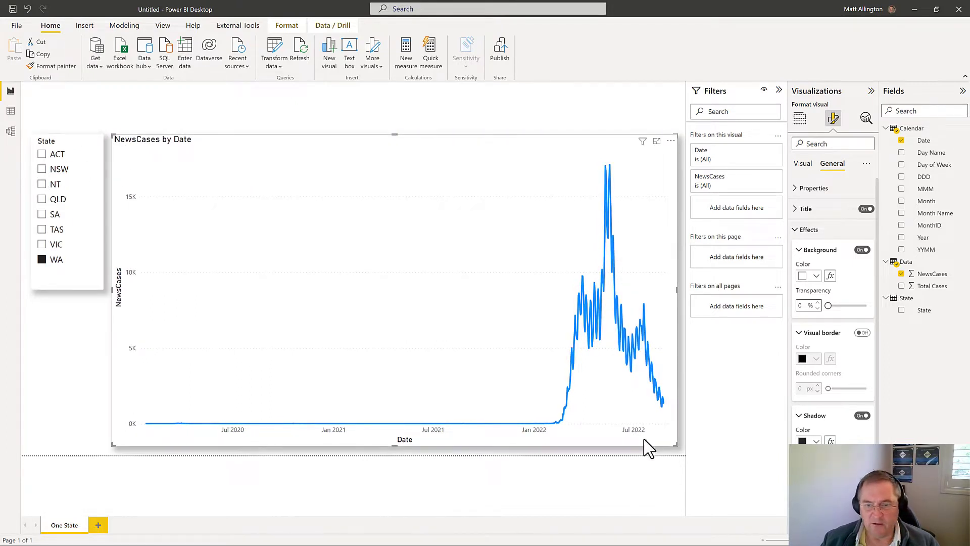
left_click(63, 96)
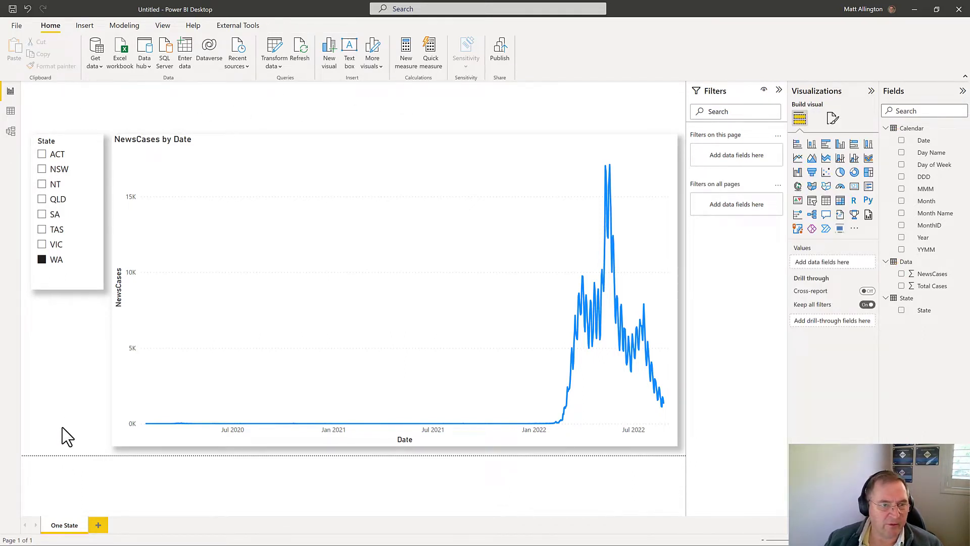
Step: Filter the line chart by VIC and ACT in turn, ending with NSW selected
left_click(56, 246)
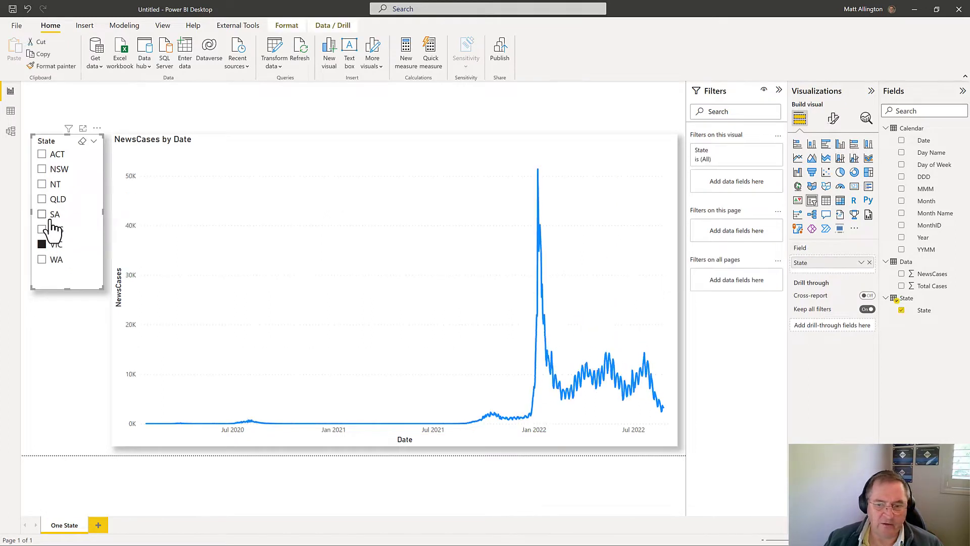
left_click(53, 155)
left_click(58, 170)
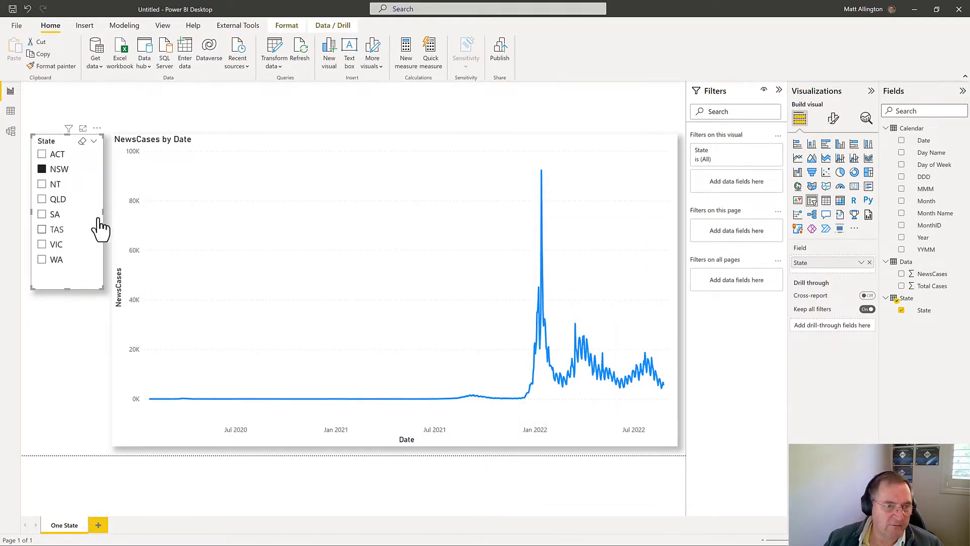
Step: Narrow the State slicer and widen the line chart leftward to close the gap between them
left_click_drag(104, 215, 83, 213)
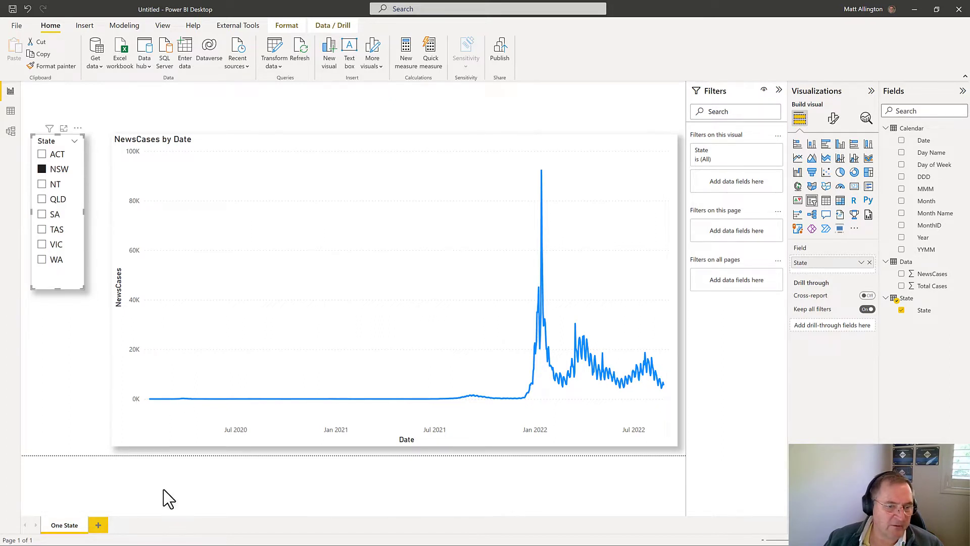
left_click(122, 284)
left_click_drag(111, 291, 93, 291)
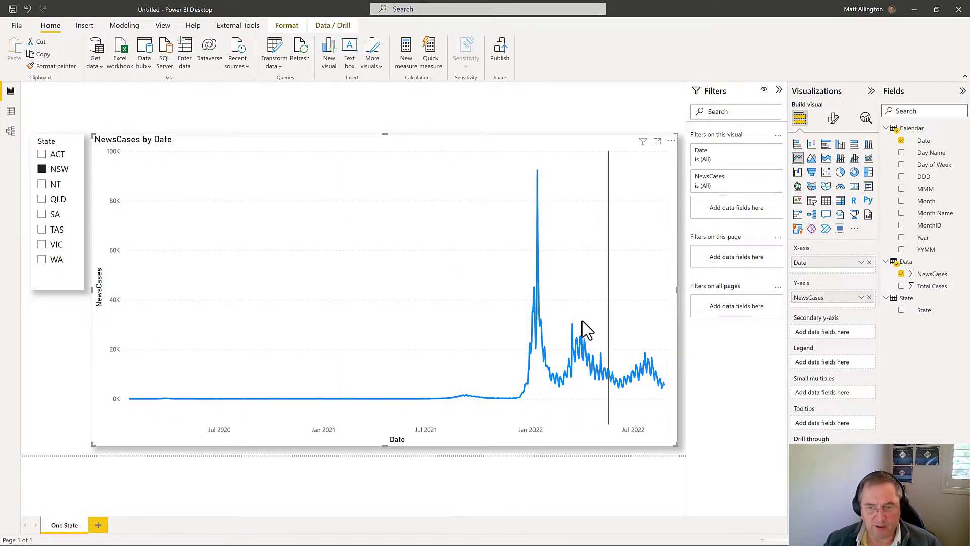
left_click(650, 124)
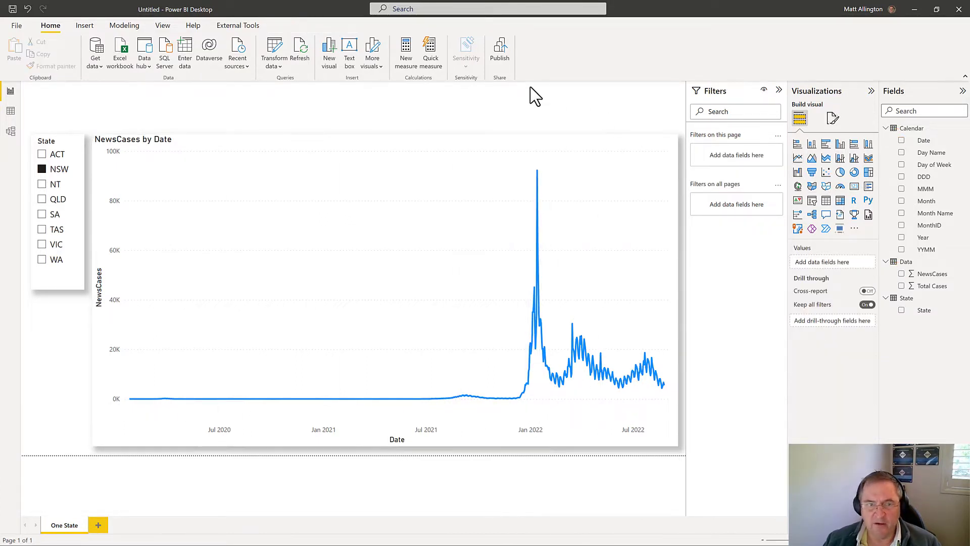
Step: Try a Date slicer stretched across the page above the line chart, and delete it again
left_click(812, 201)
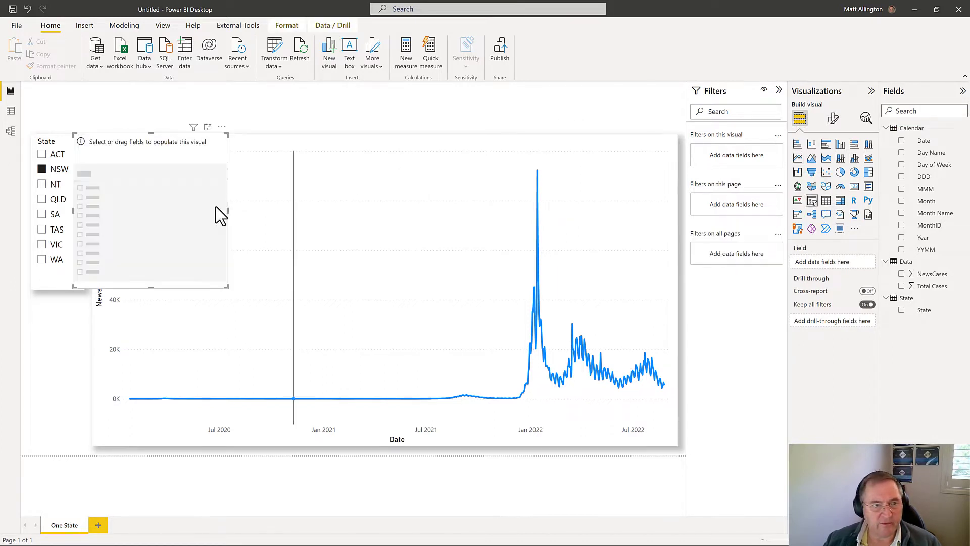
left_click_drag(924, 141, 175, 253)
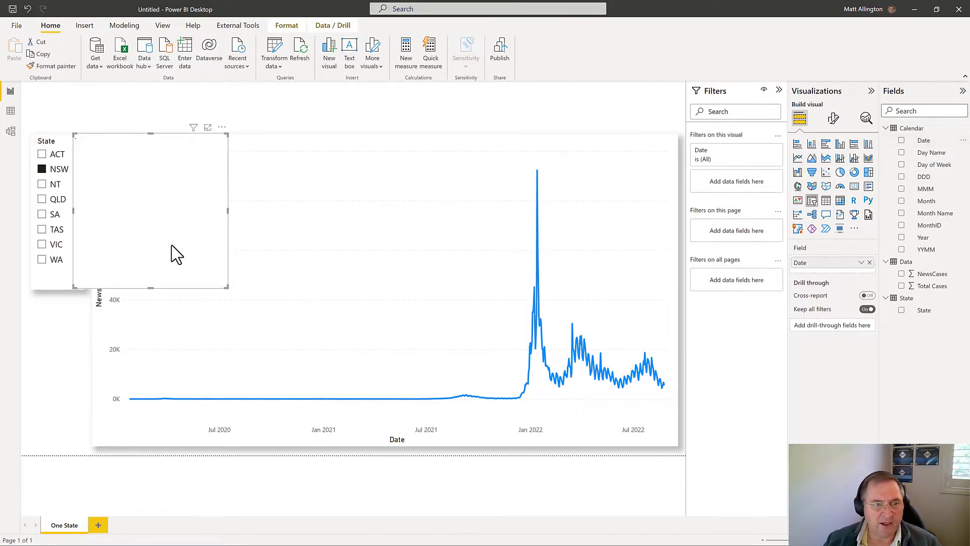
left_click_drag(221, 281, 280, 116)
left_click_drag(96, 111, 48, 121)
left_click_drag(222, 97, 634, 99)
key("Delete")
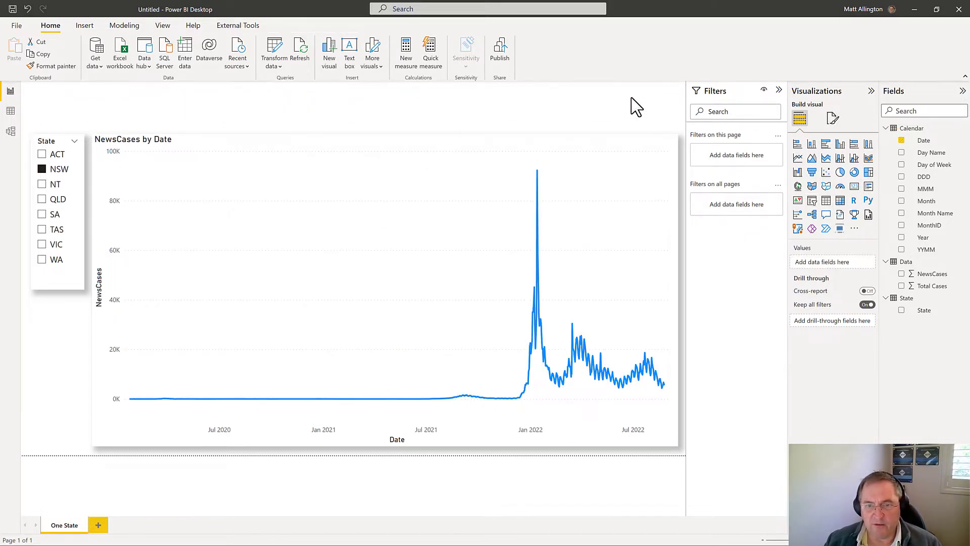
Step: Turn on the line chart's zoom slider for the X-axis only and zoom in to dates from about October 2021 onward
left_click(631, 154)
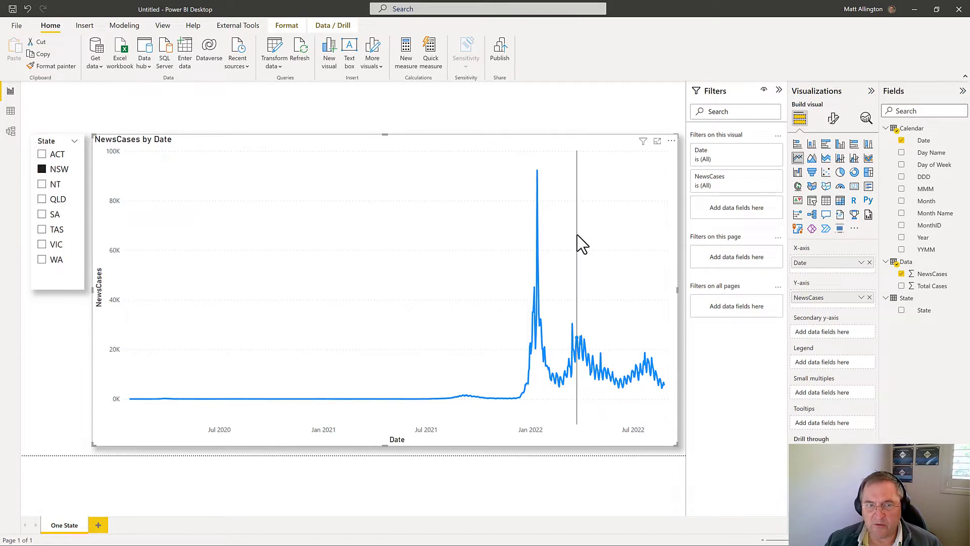
left_click(834, 120)
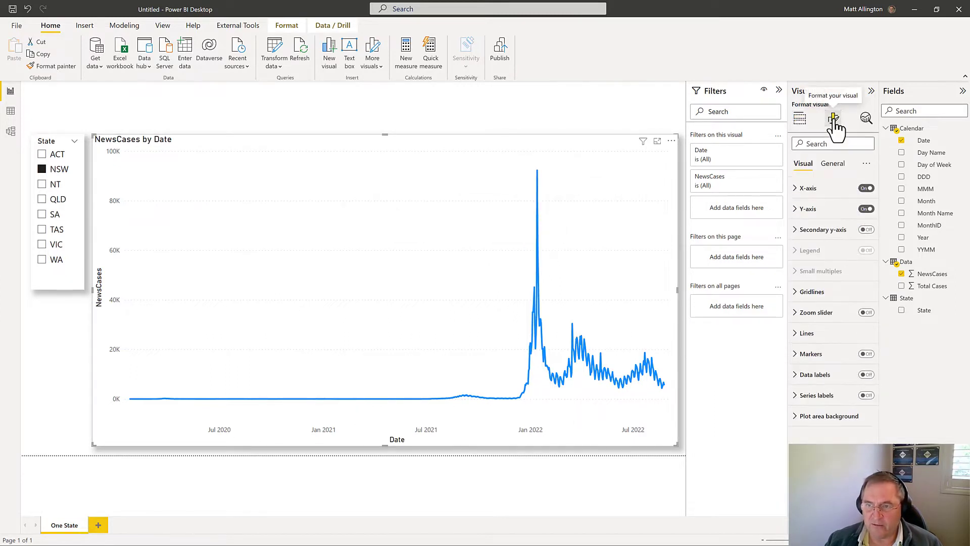
left_click(866, 313)
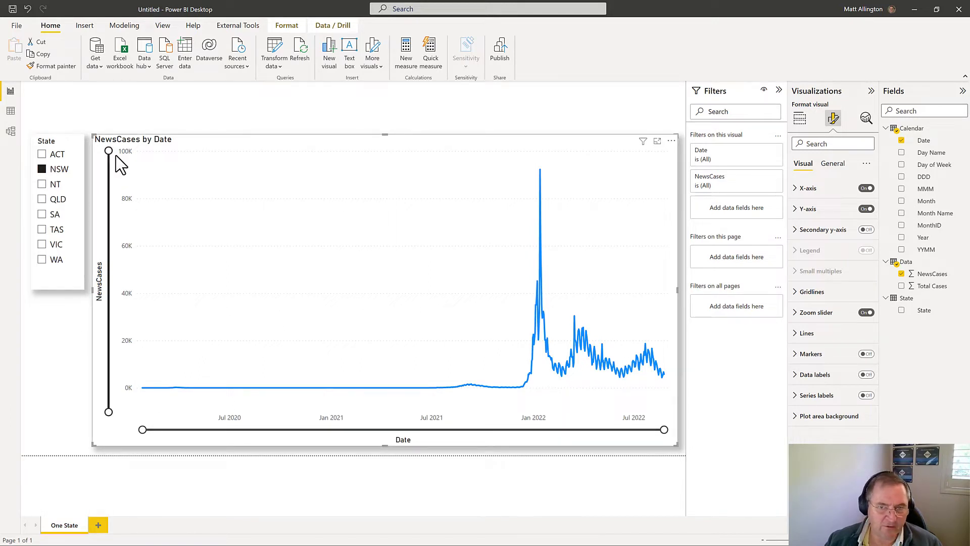
mouse_move(108, 411)
left_mouse_down()
mouse_move(108, 334)
mouse_move(119, 426)
left_mouse_up()
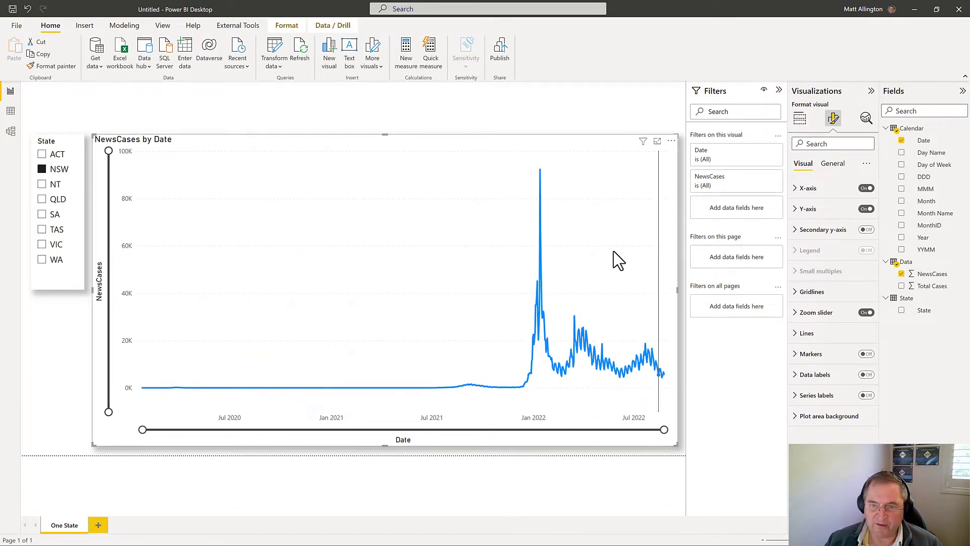
left_click(814, 314)
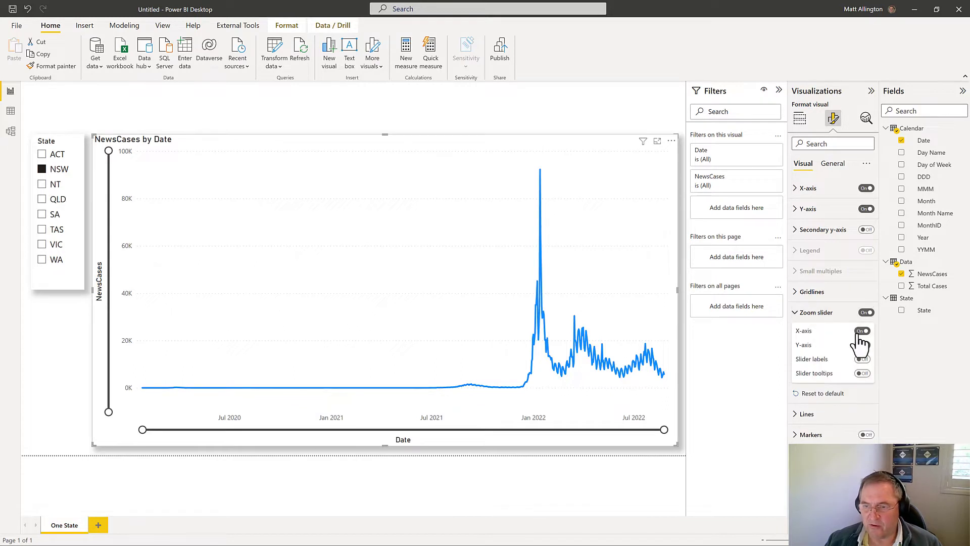
left_click(862, 345)
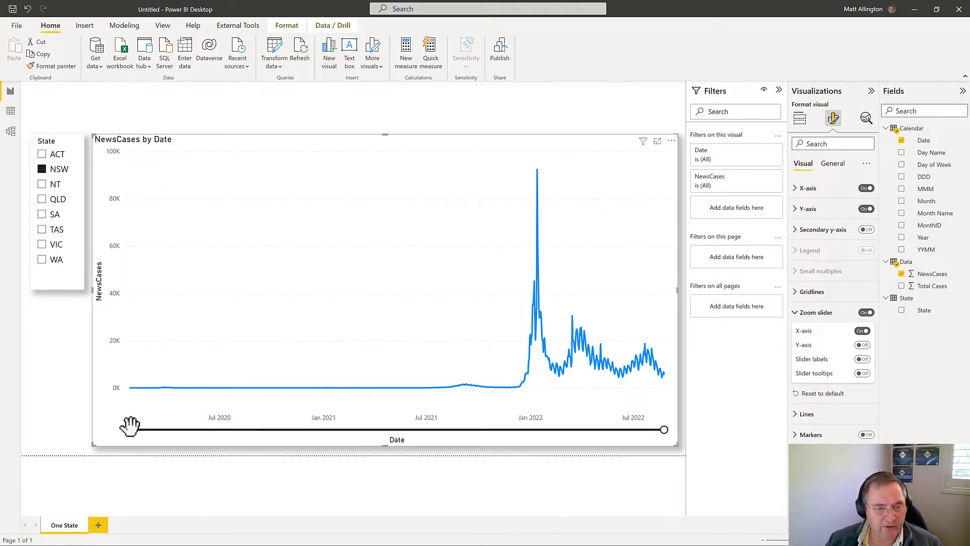
left_click_drag(130, 430, 481, 429)
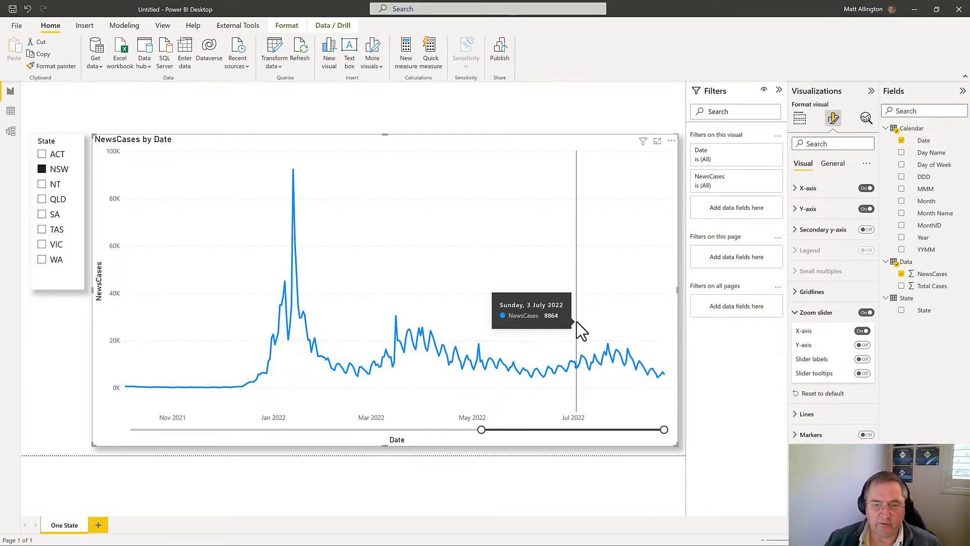
Step: Create a new measure in the Data table named New Cases 7 Day Avg
right_click(909, 261)
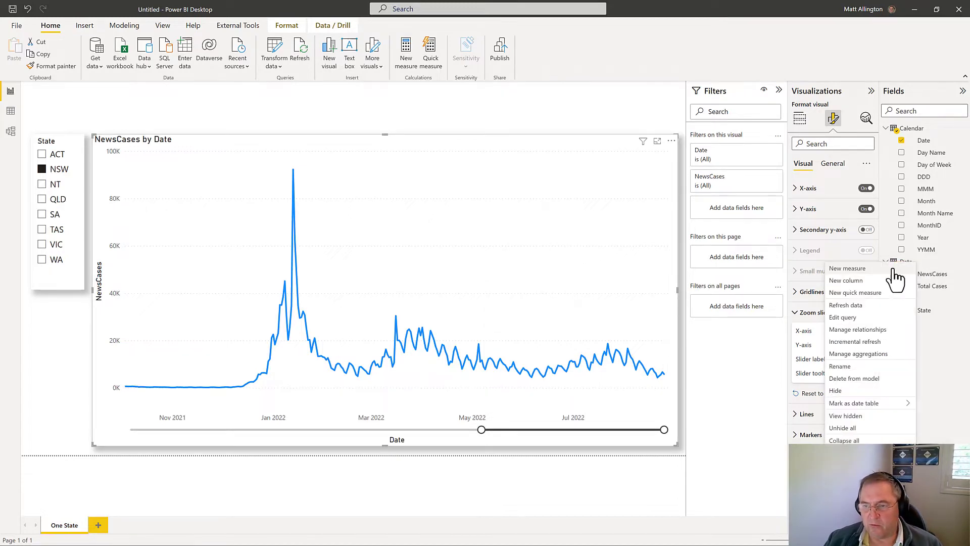
left_click(893, 270)
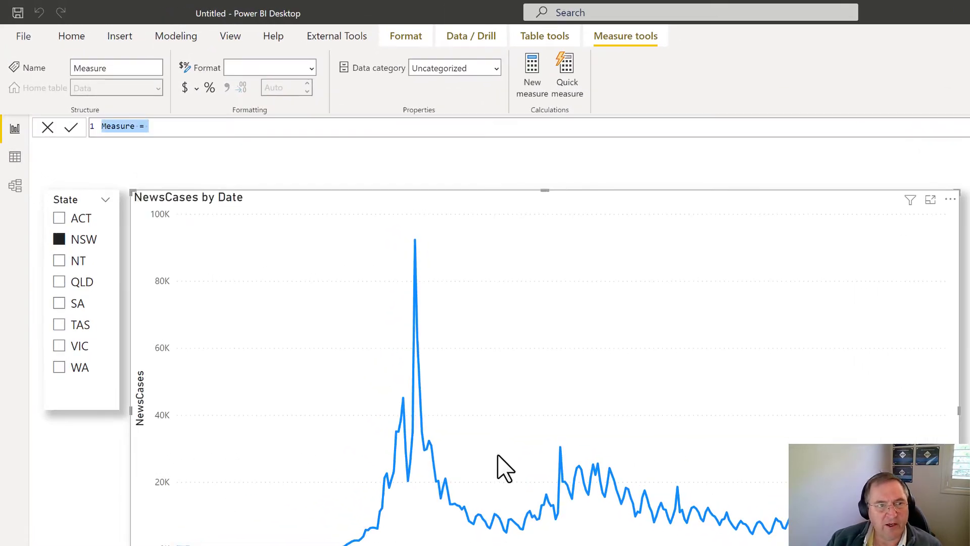
type("New C")
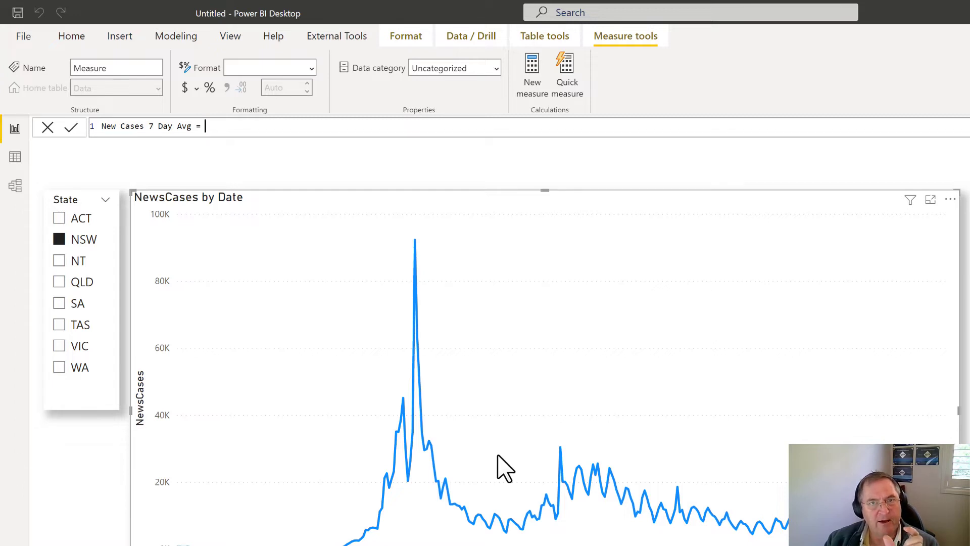
Step: Define a variable period in the measure as a DATESINPERIOD call using 'Calendar'[Date] as its dates column
type("var p")
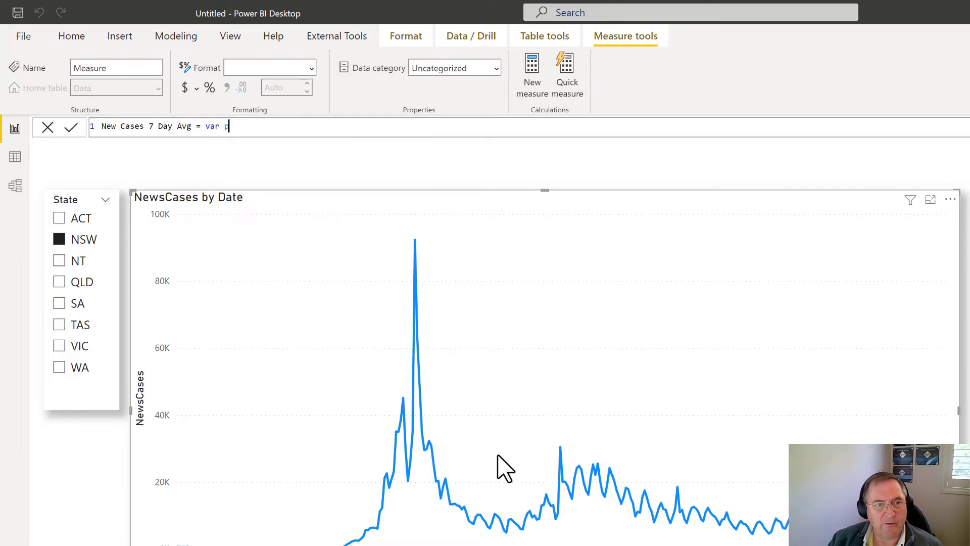
type("eriod =")
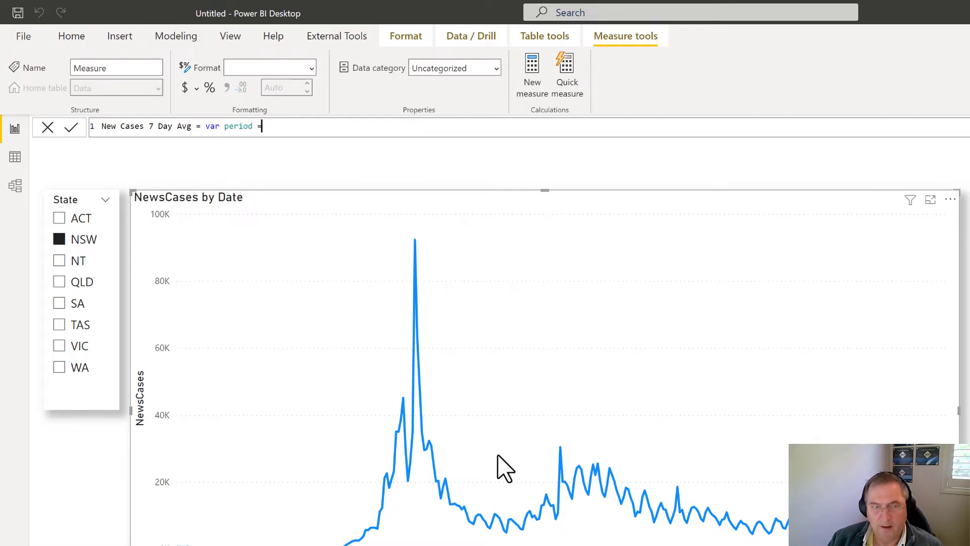
type(" dates")
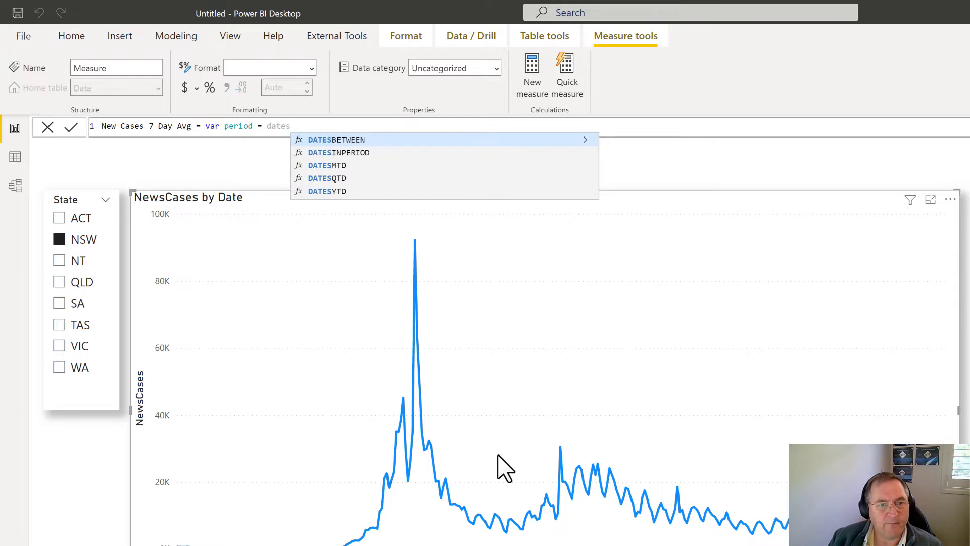
key("Down")
key("Tab")
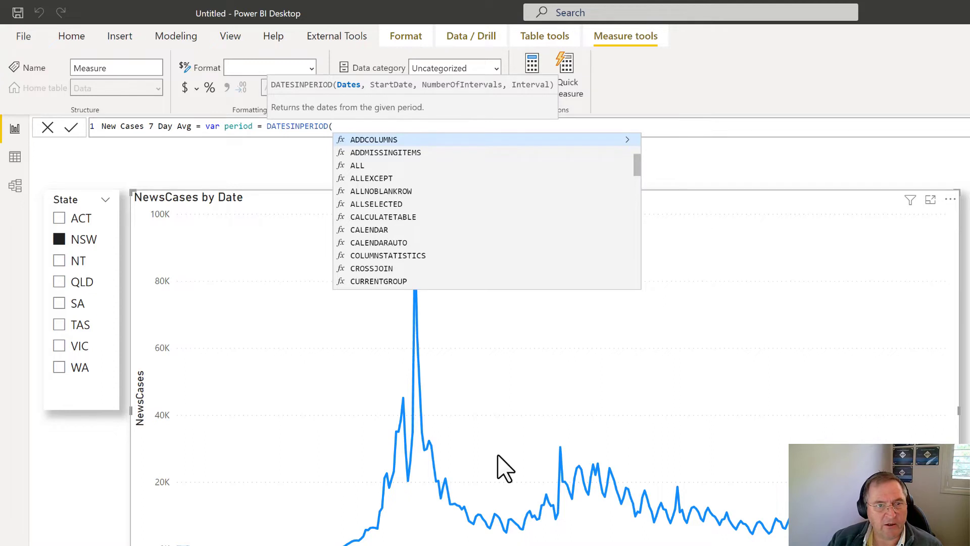
type("calendar")
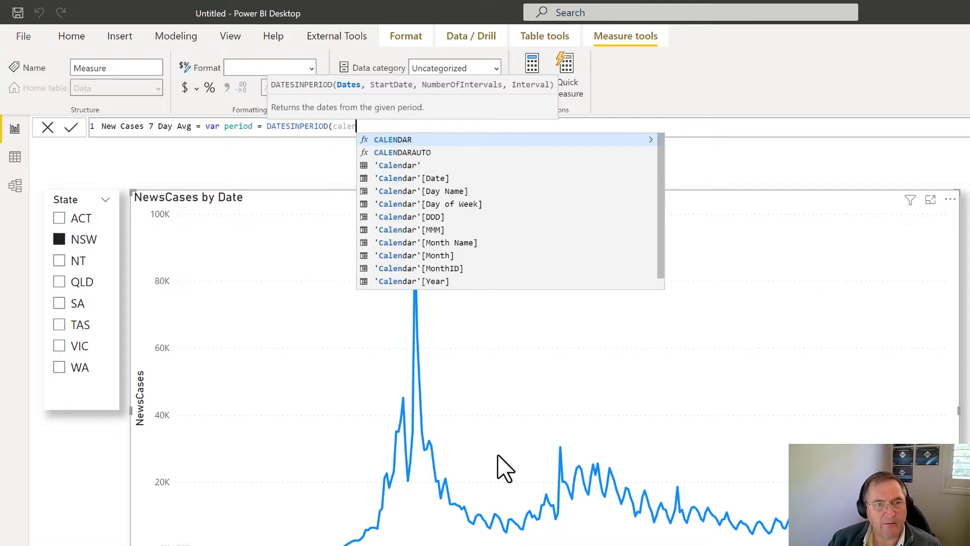
key("Down")
key("Down")
key("Down")
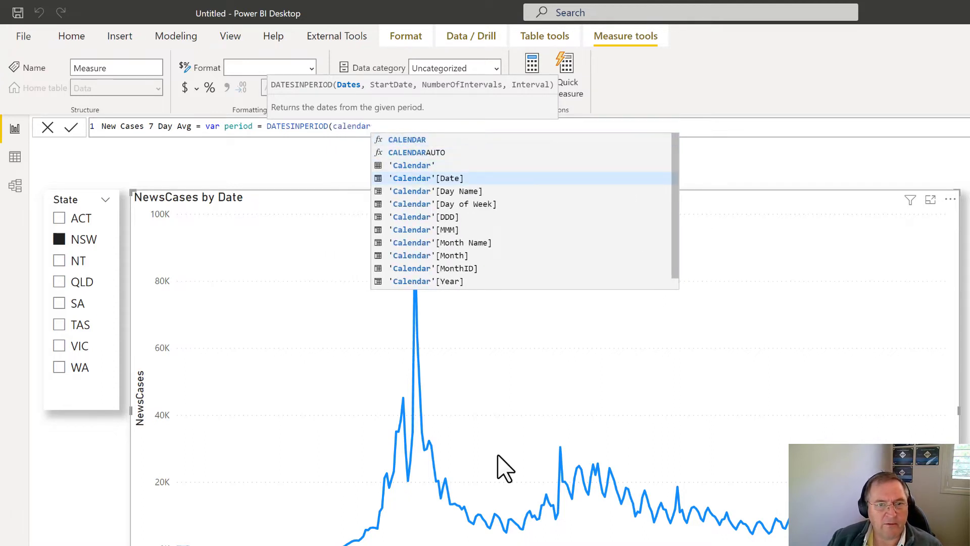
key("Tab")
type(",")
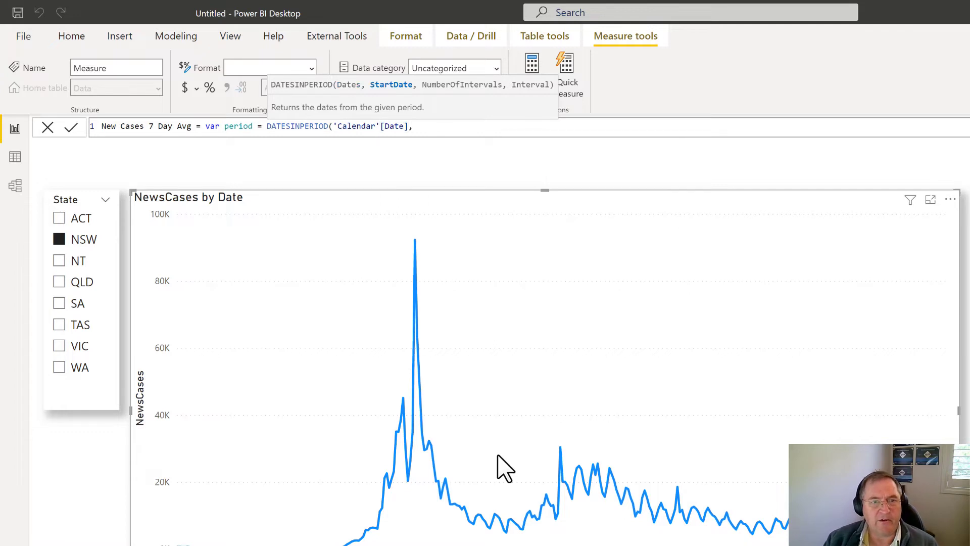
Step: Set the DATESINPERIOD start date to max('Calendar'[Date])
type("max(")
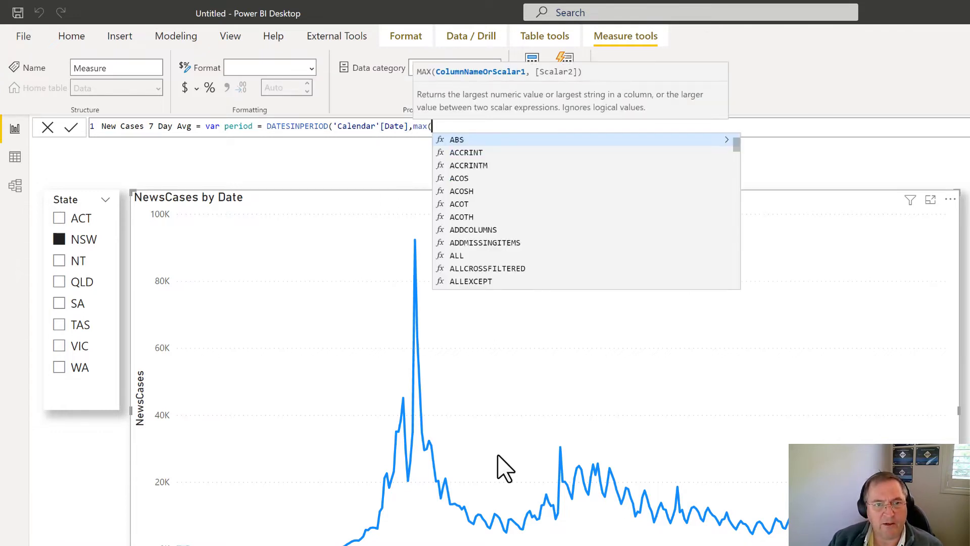
type("cale")
key("Down")
key("Down")
key("Down")
key("Down")
key("Down")
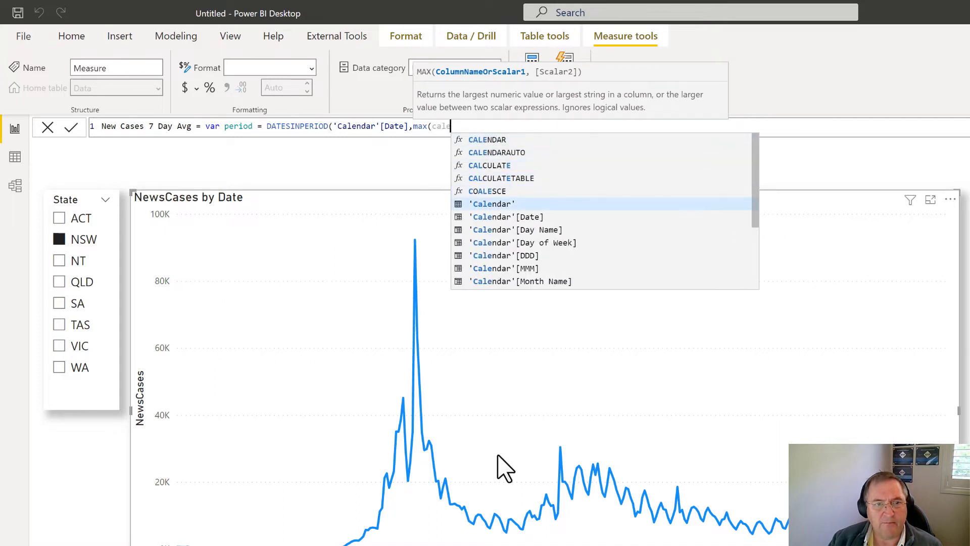
key("Down")
key("Tab")
type(")")
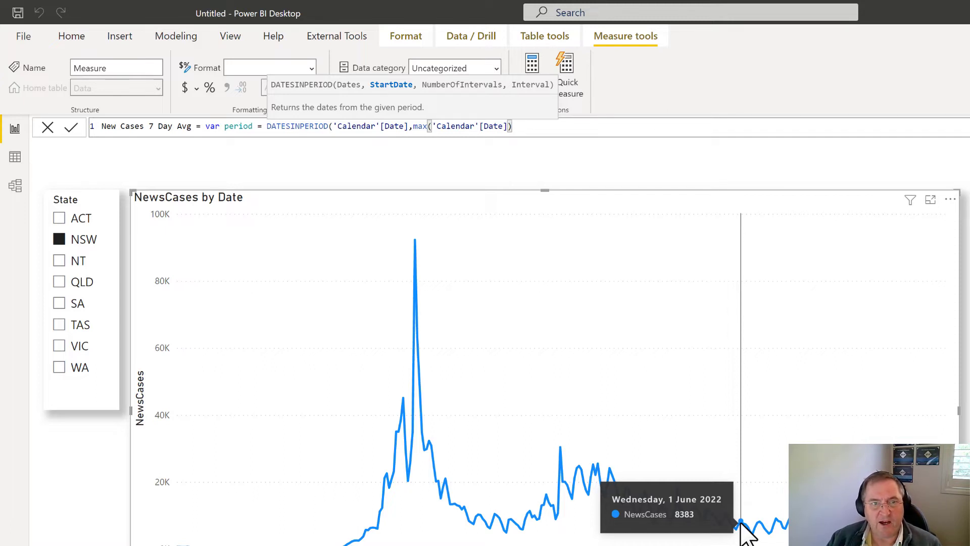
Step: Complete the DATESINPERIOD arguments with 7 intervals of DAY and start a new formula line
type(",")
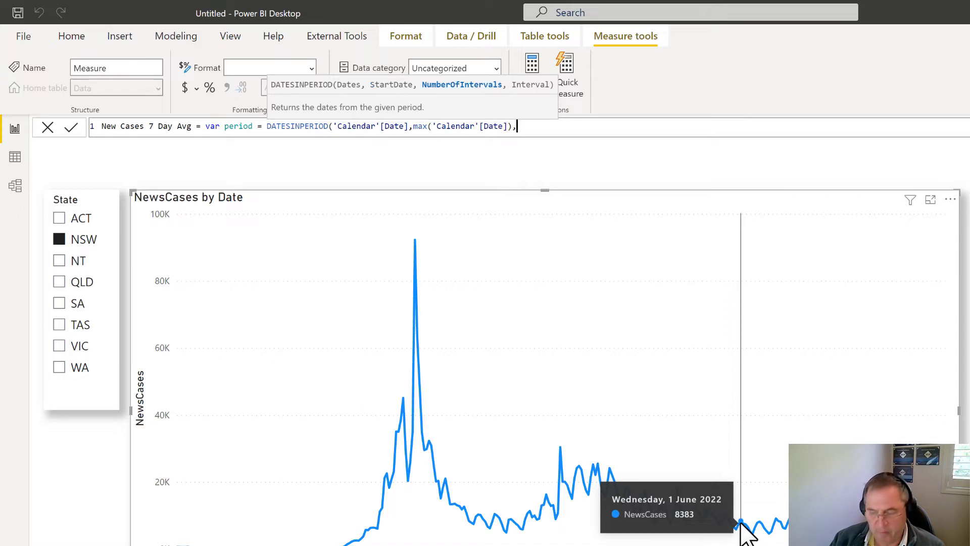
type("7,")
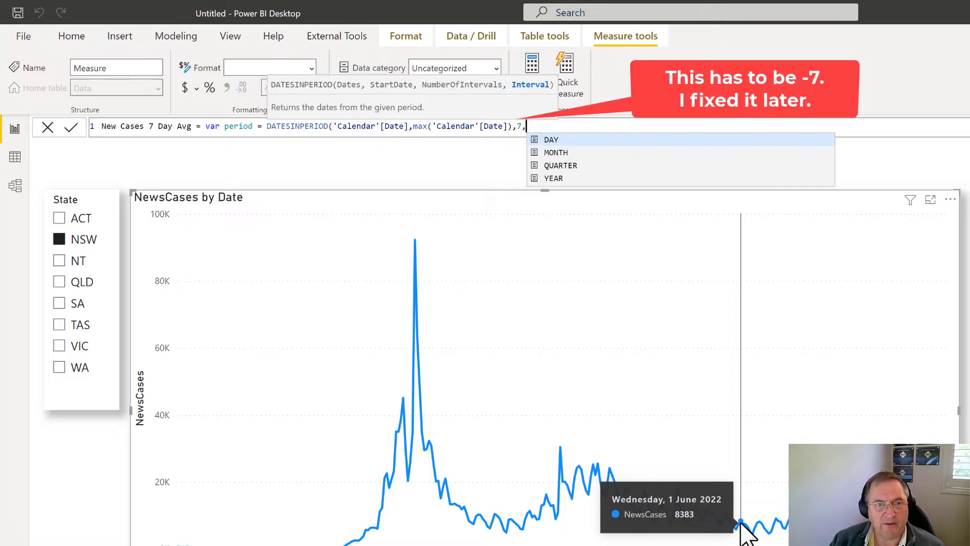
type("DAY)")
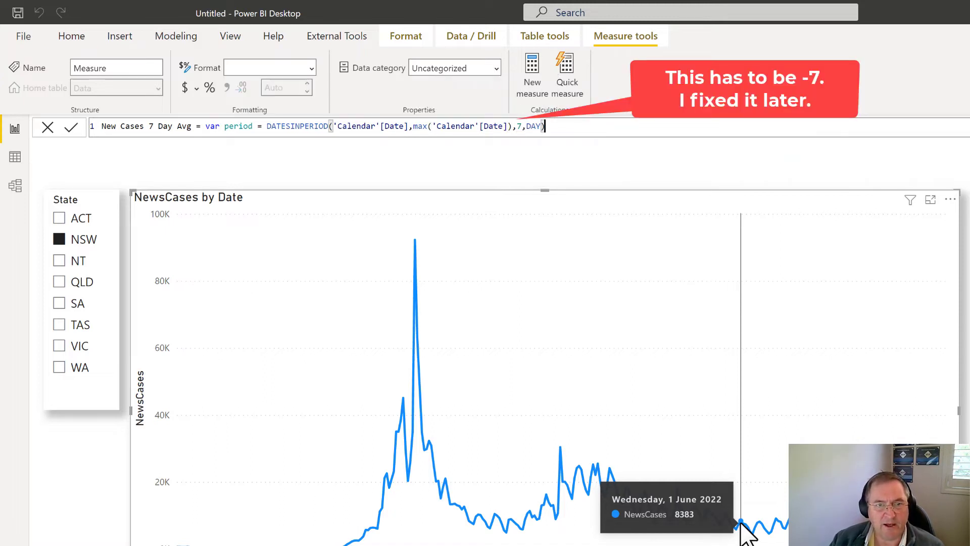
key("shift+Return")
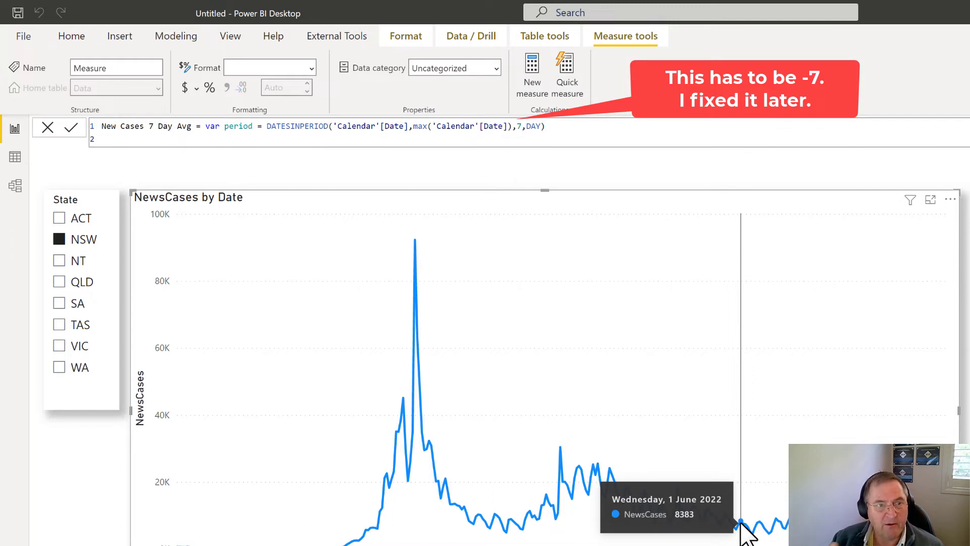
Step: Write RETURN CALCULATE(sum(Data[NewsCases]),period) on the second line and commit the measure
type("R")
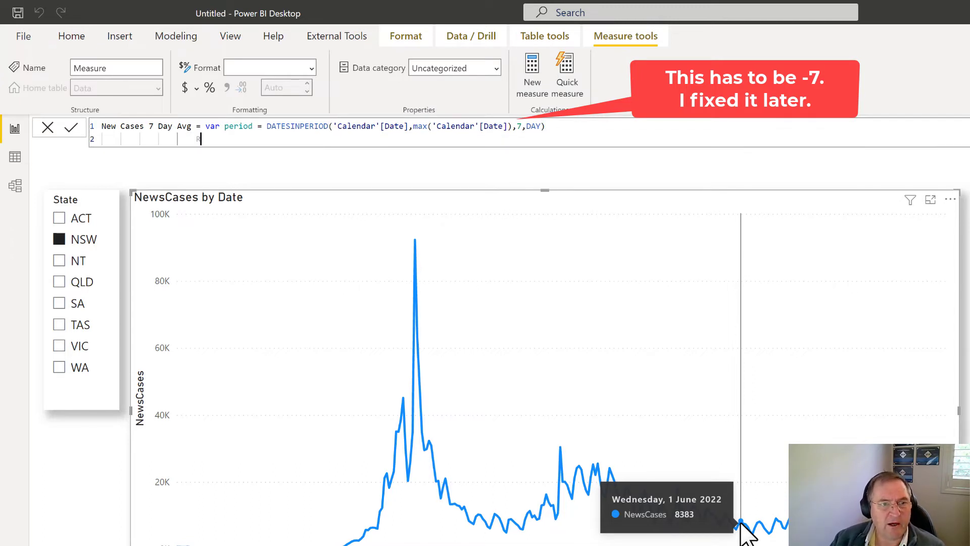
type("ETURN")
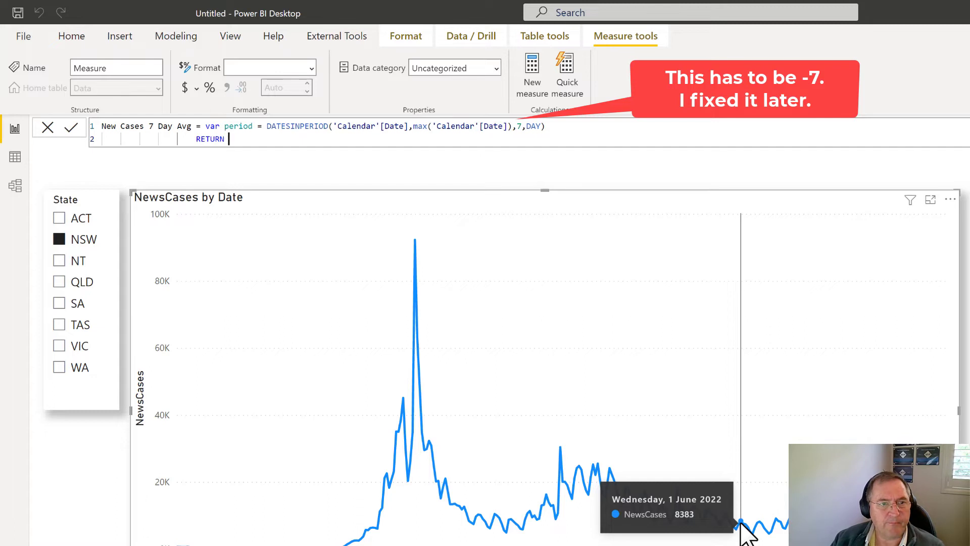
type(" CALCULATE(")
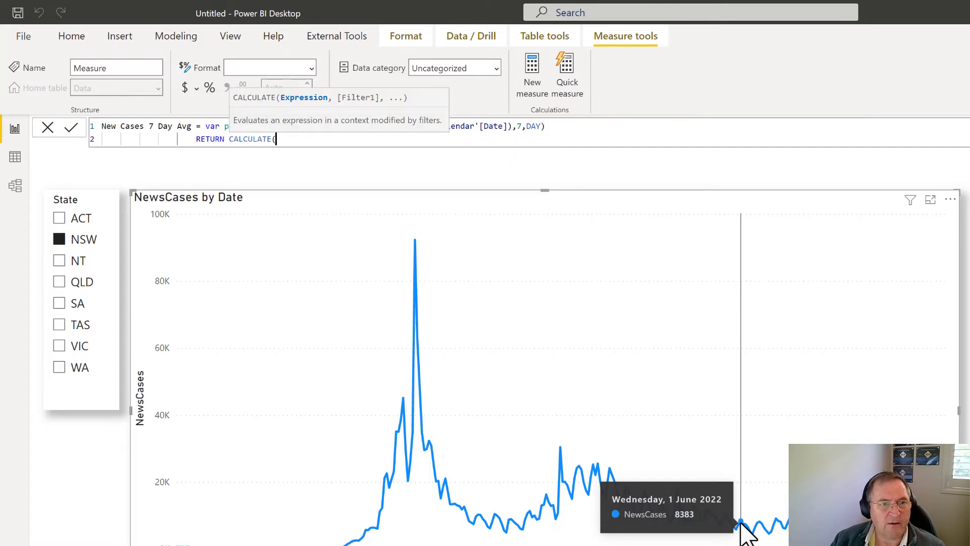
type("sum(Data[NewCases]")
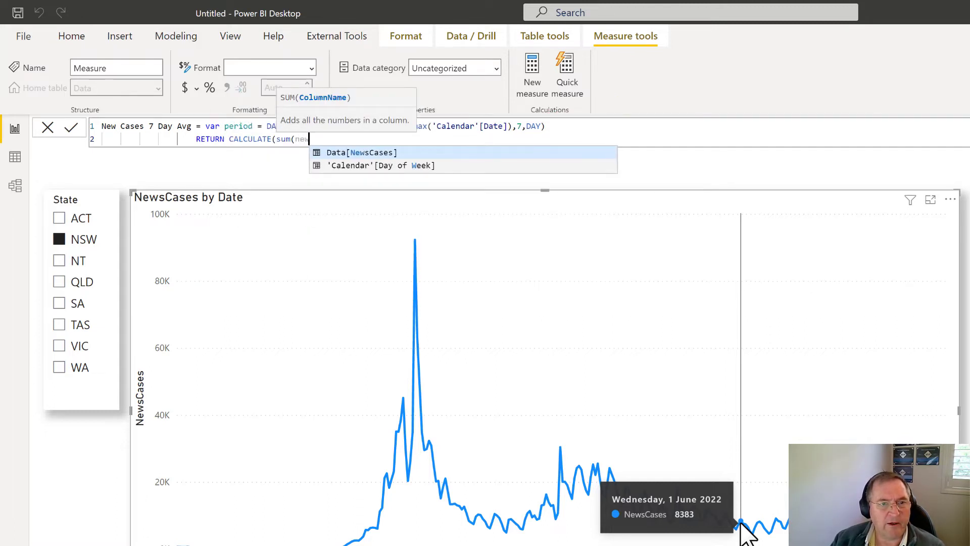
type("),")
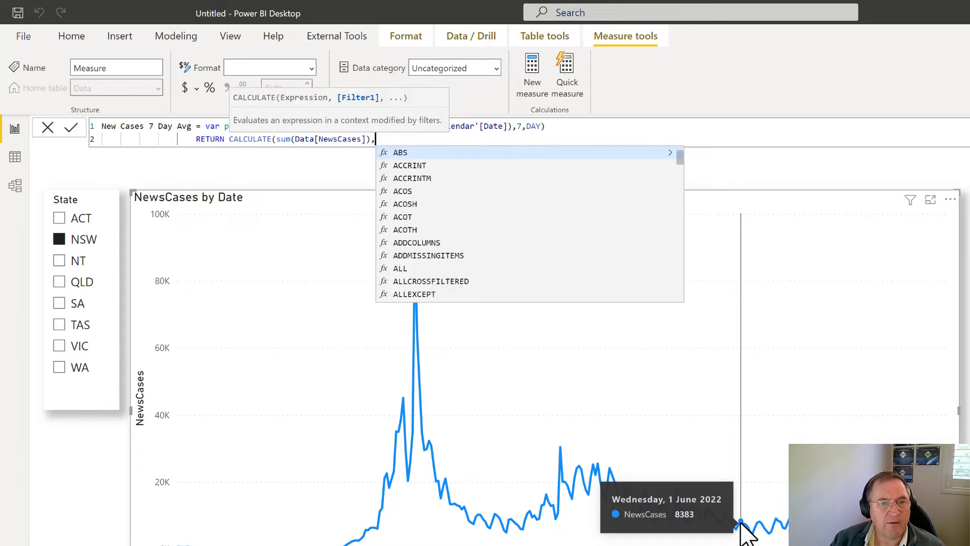
type("perio")
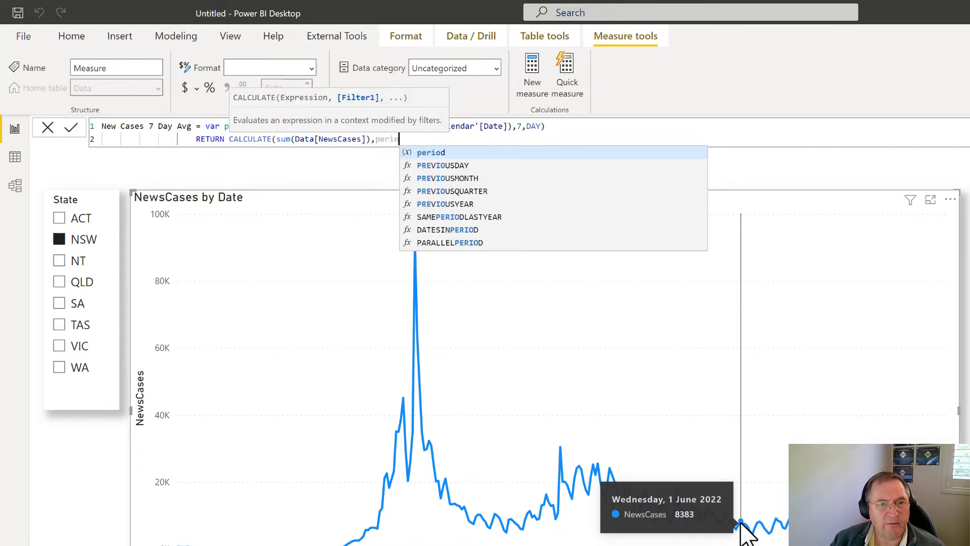
type("d)")
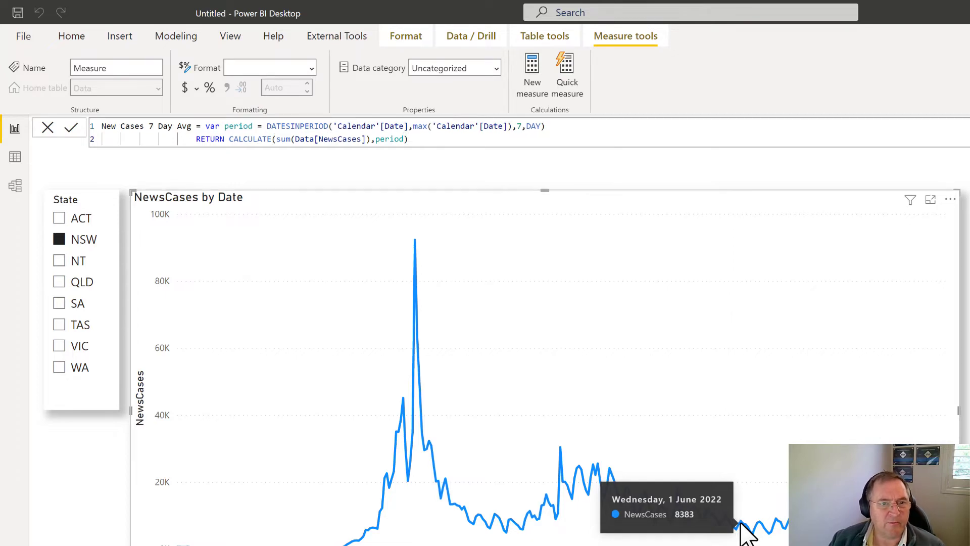
key("Return")
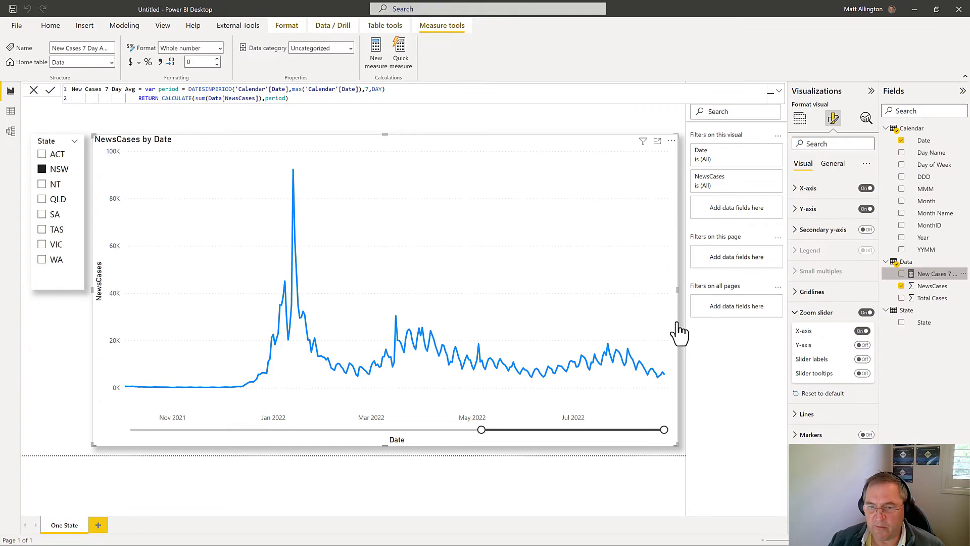
Step: Add the New Cases 7 Day Avg measure to the line chart and divide its CALCULATE result by 7
left_click_drag(679, 330, 483, 344)
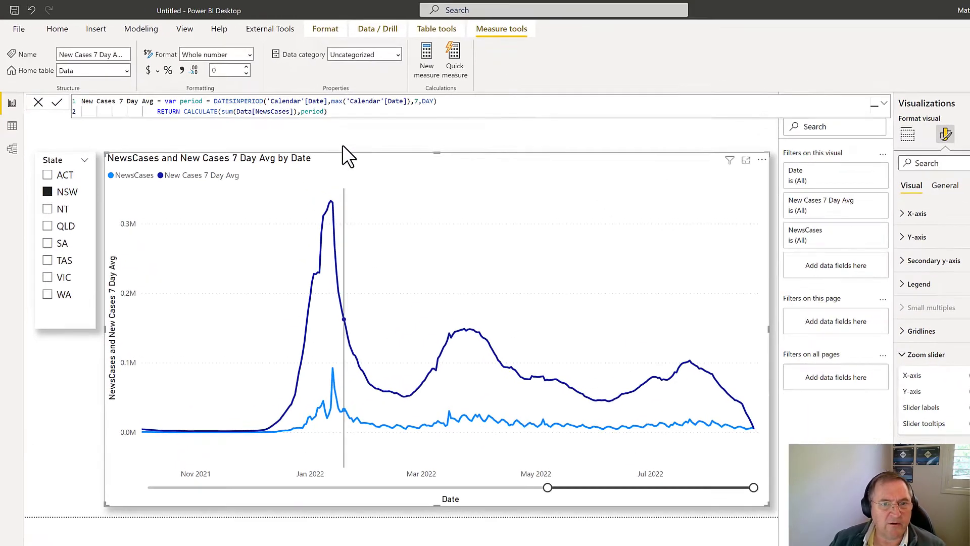
left_click(332, 112)
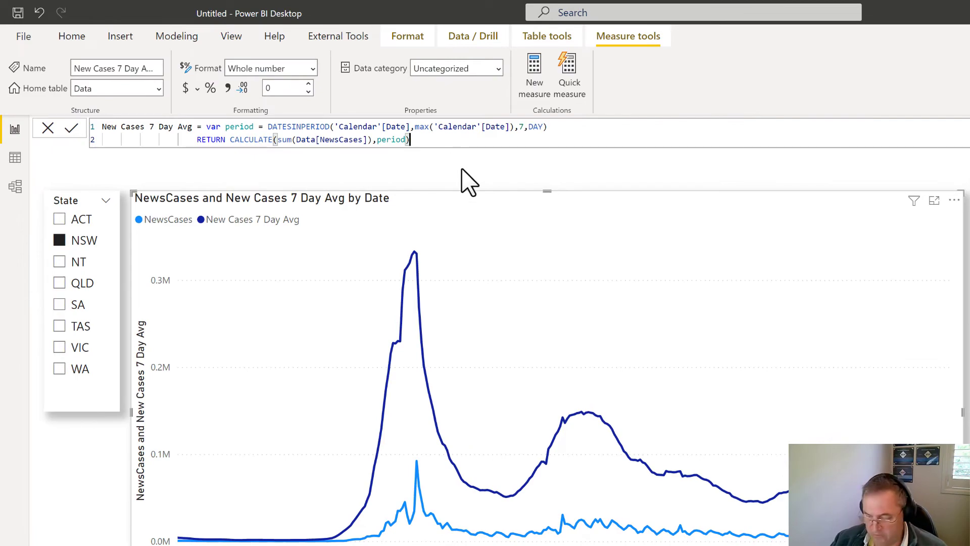
type("/7")
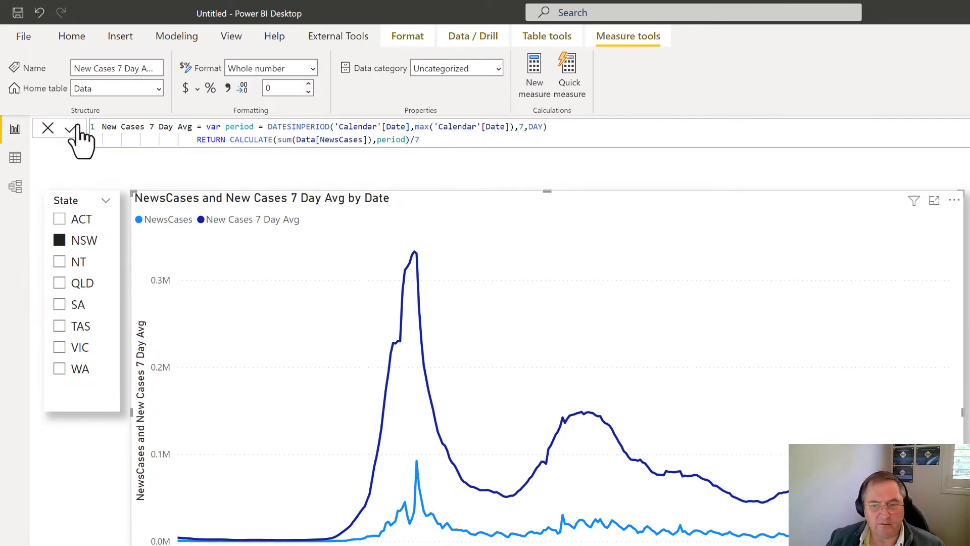
left_click(75, 127)
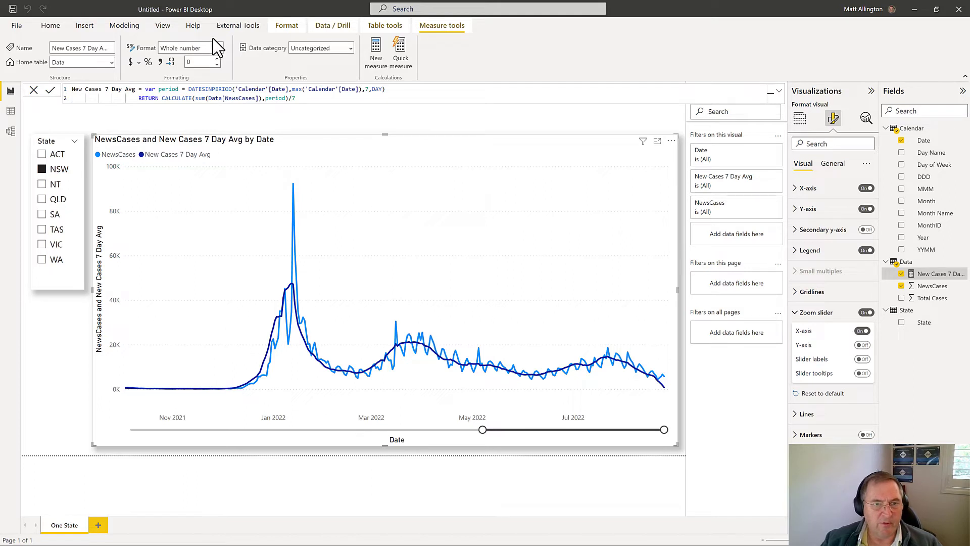
Step: Replace the hard-coded divisor 7 in the measure's RETURN line with COUNTROWS(period) and commit the formula
left_click_drag(159, 90, 400, 90)
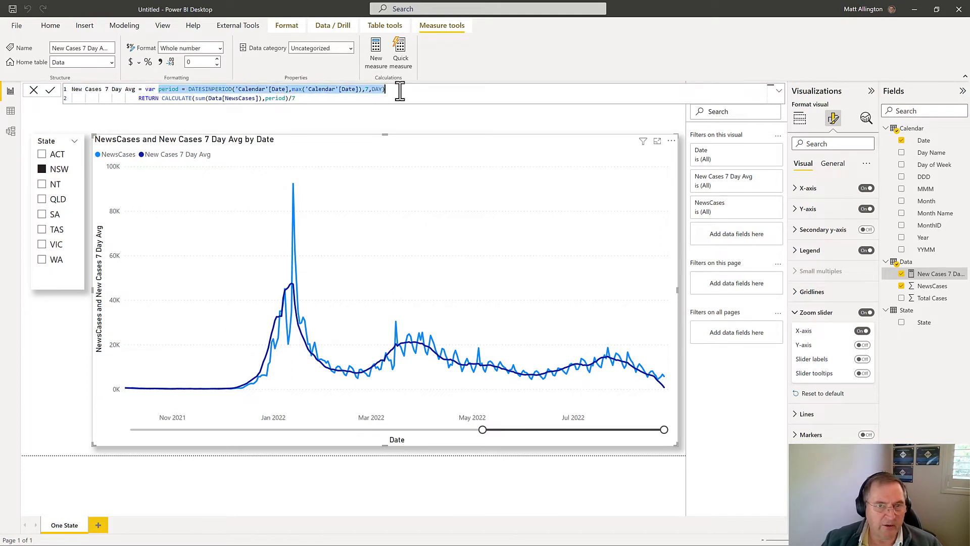
left_click(402, 91)
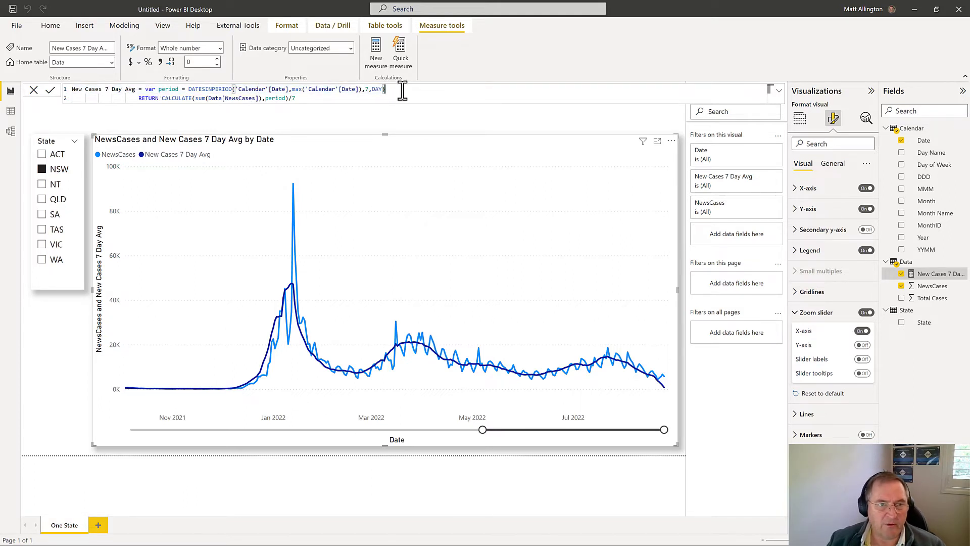
left_click(295, 99)
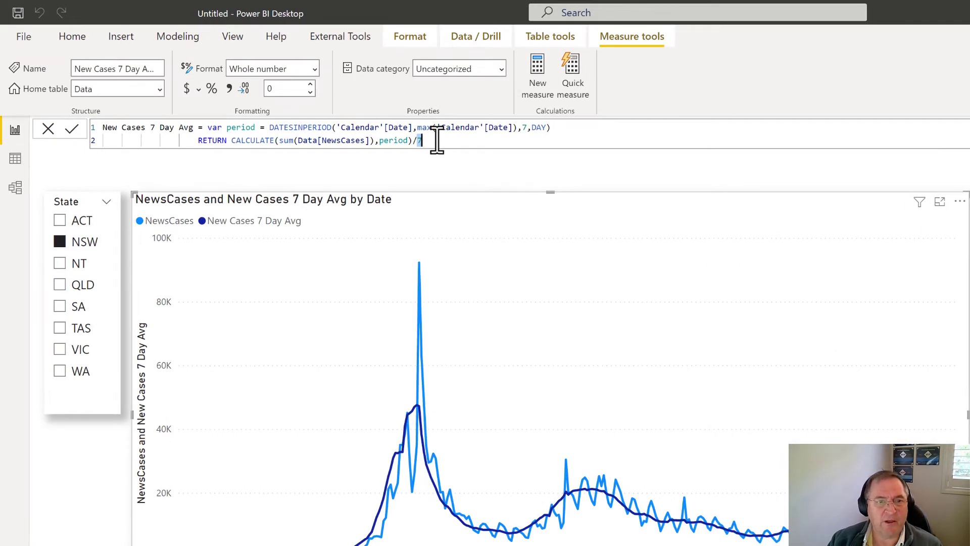
type("coun")
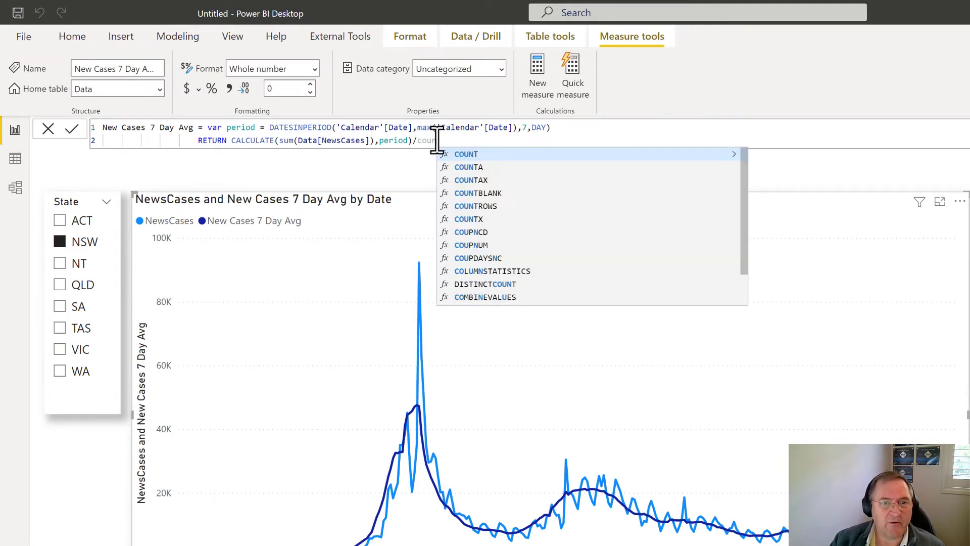
type("tro")
key("Tab")
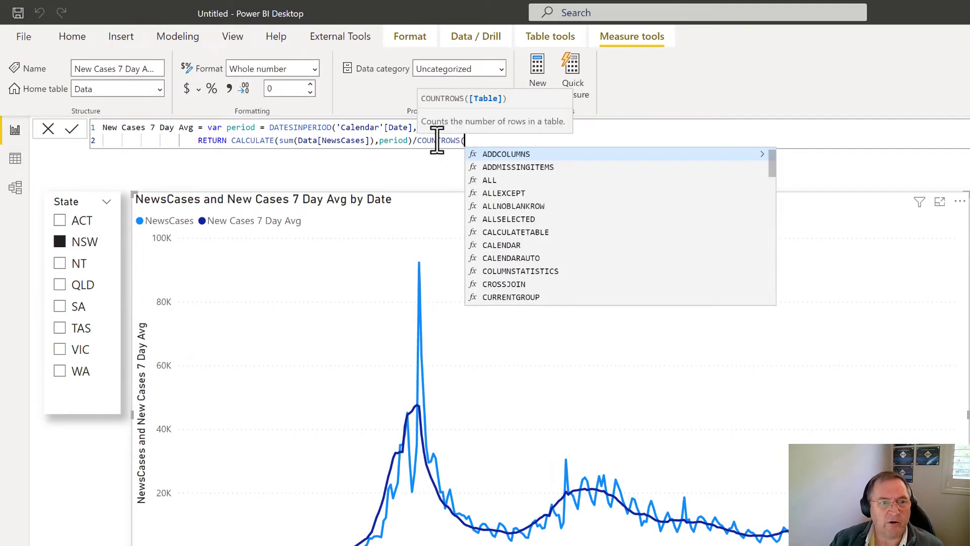
type("period)")
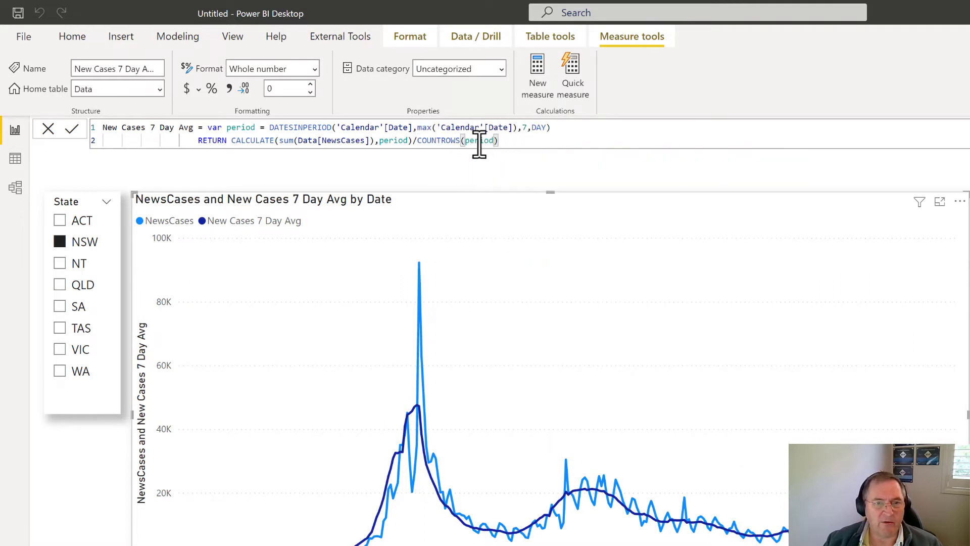
left_click_drag(270, 127, 597, 126)
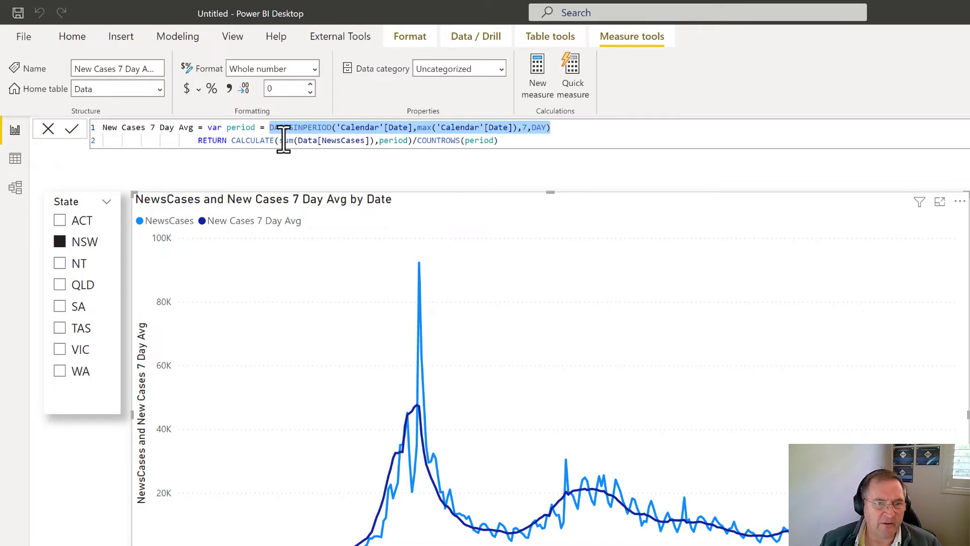
left_click(73, 129)
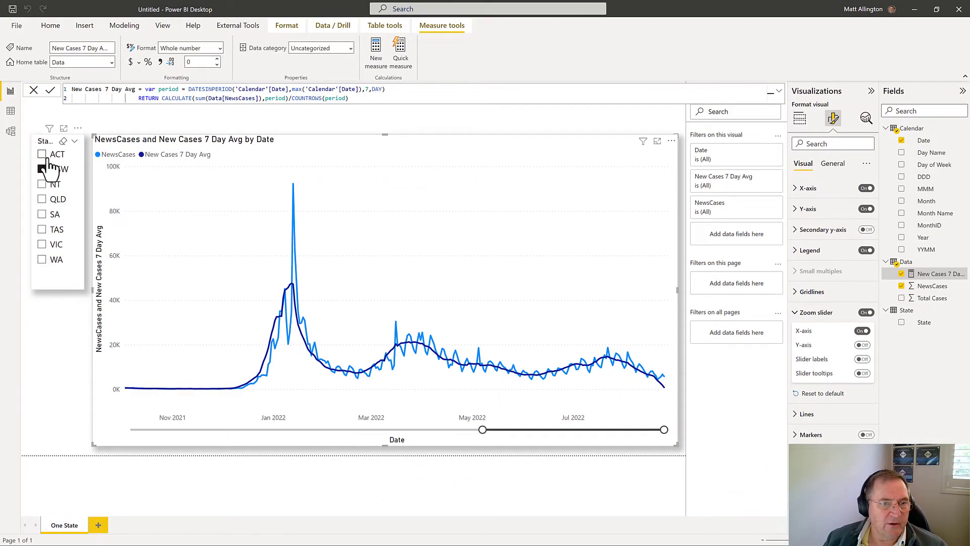
Step: Switch the State slicer selection from NSW to QLD to check the average line for another state
left_click(51, 170)
left_click(50, 199)
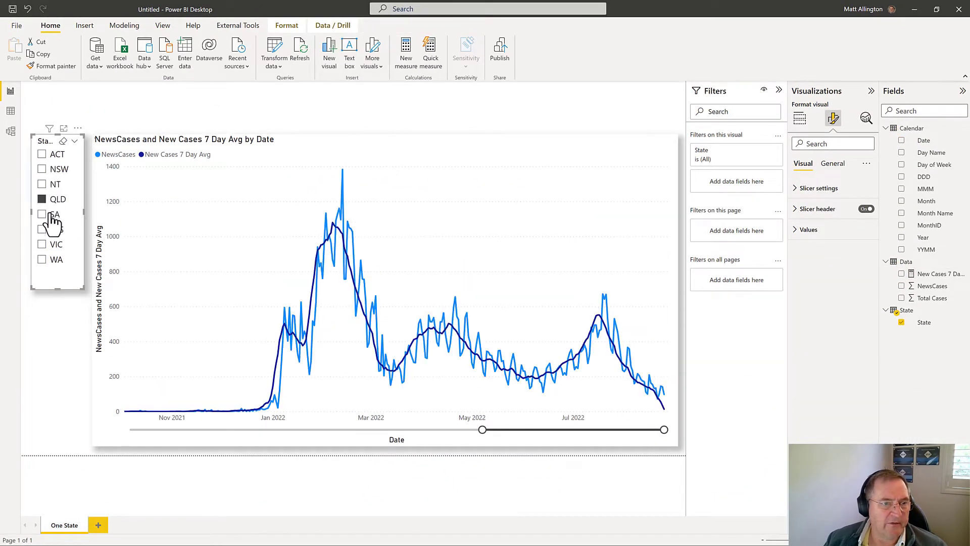
Step: Switch the State slicer to SA and start a measure in the State table reading Single Chart Title = "Total New Cases in " &
left_click(51, 215)
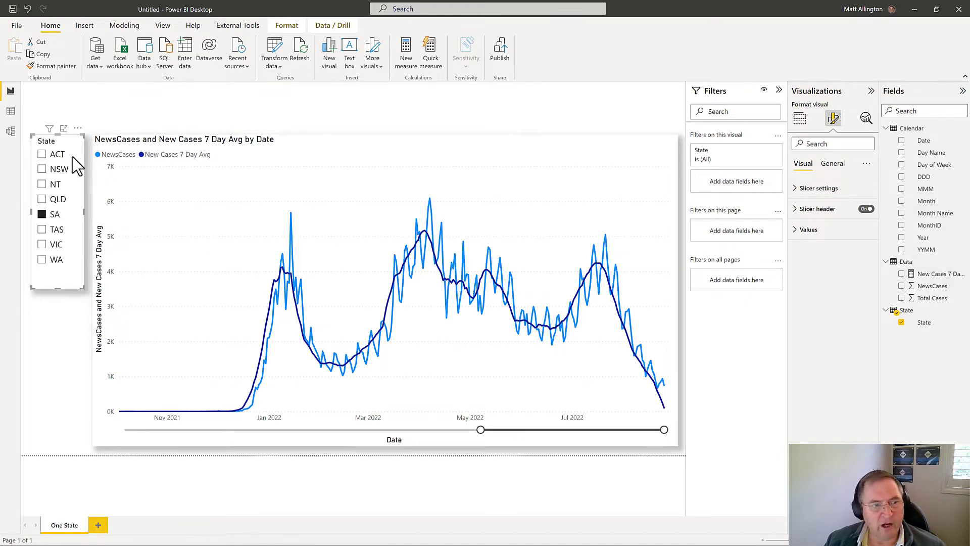
right_click(917, 310)
key("Escape")
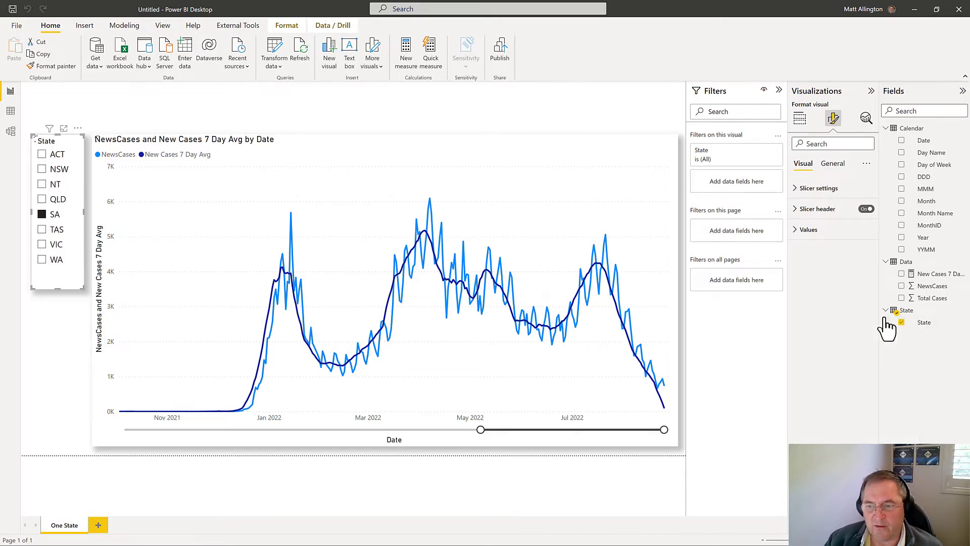
type("Single Cha")
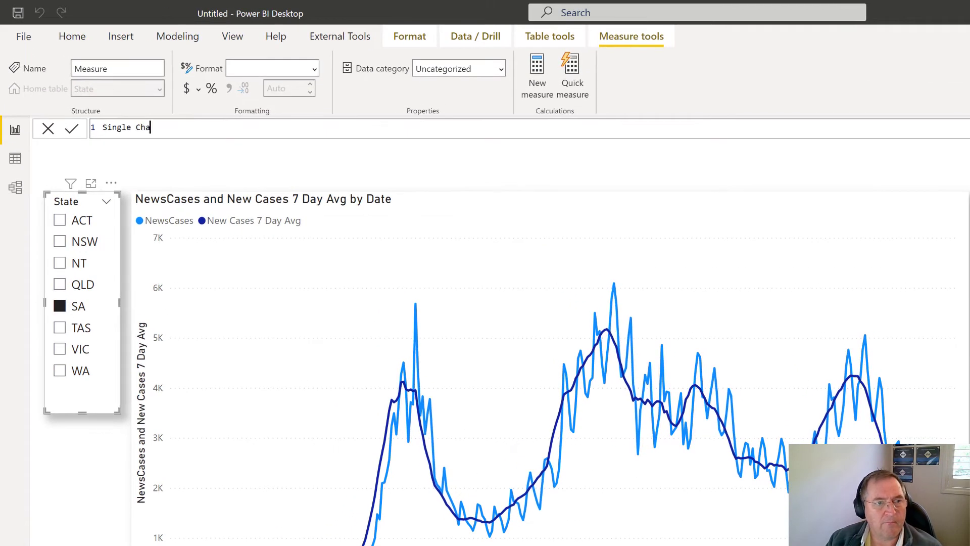
type("rt Title")
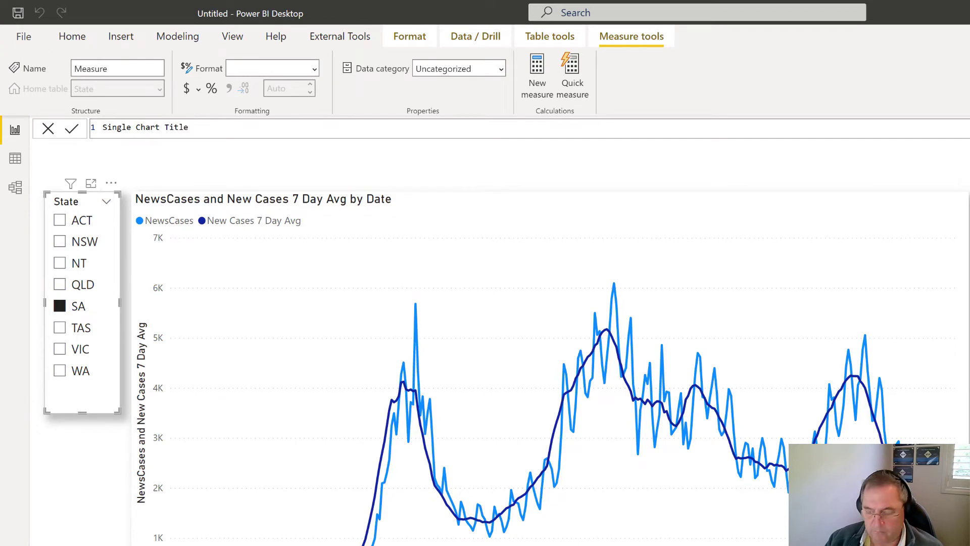
type(" = ")
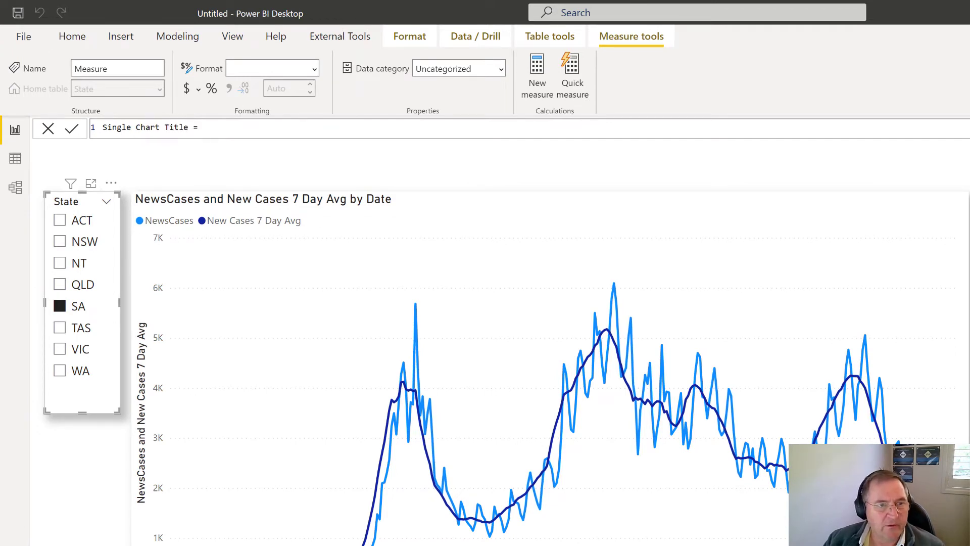
type("\"Total ")
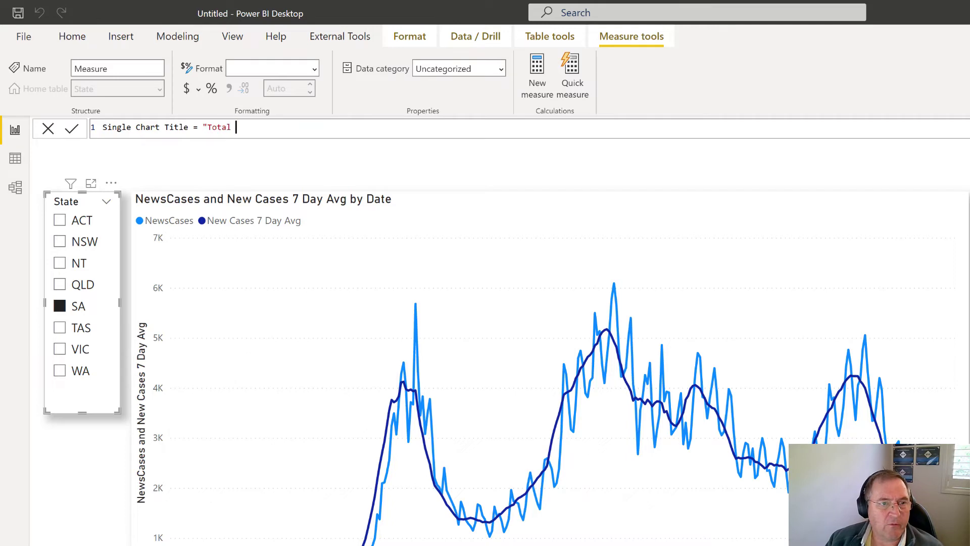
type("New C")
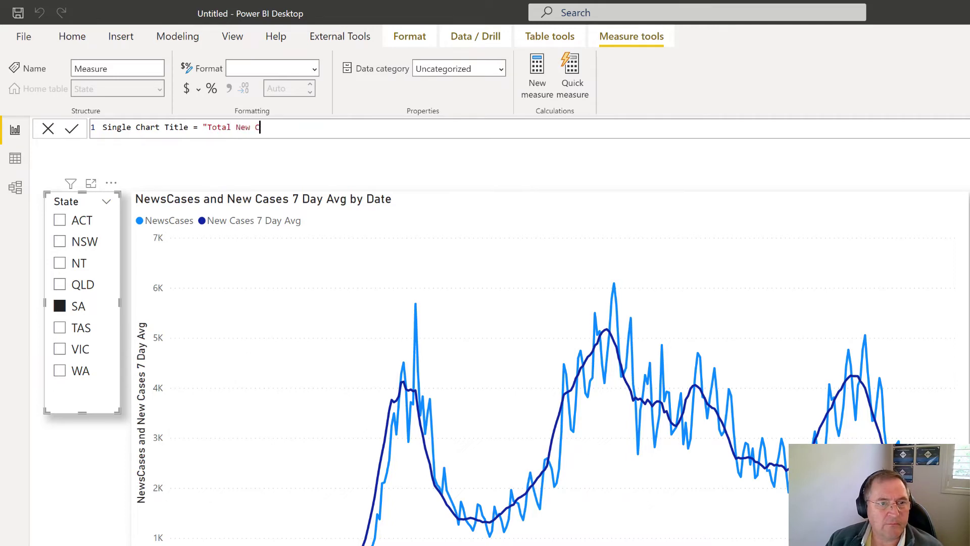
type("ases in")
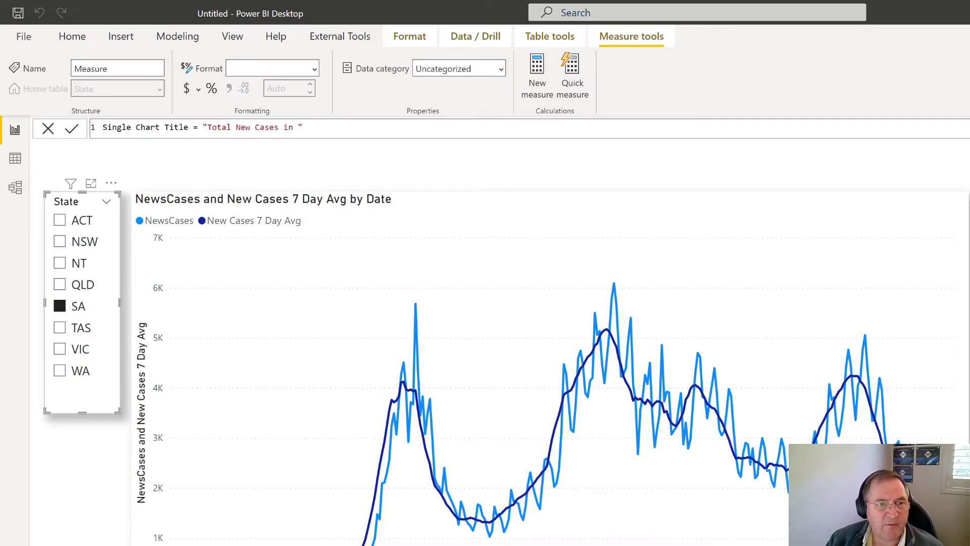
type("\" &")
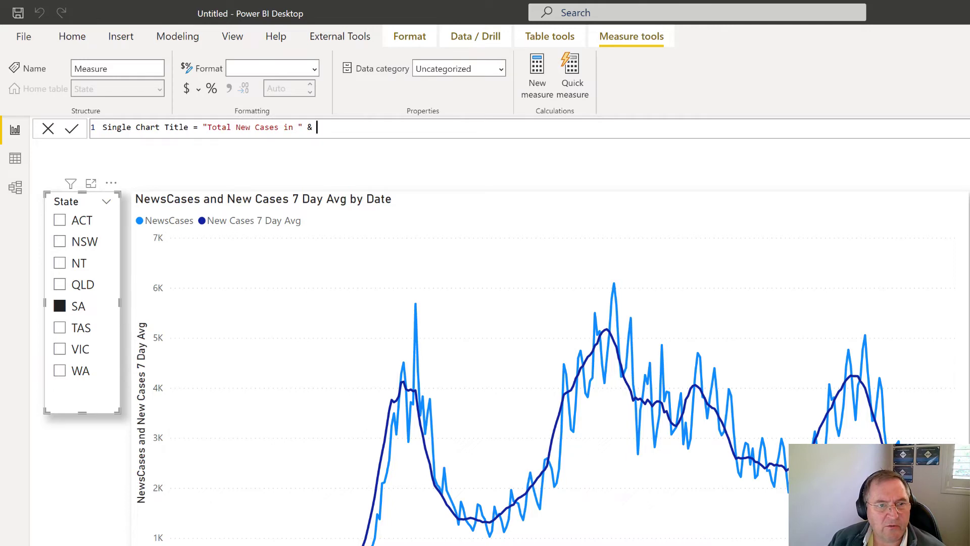
Step: Complete the Single Chart Title formula with SELECTEDVALUE(State[State]) after the ampersand and commit the measure
type("selecte")
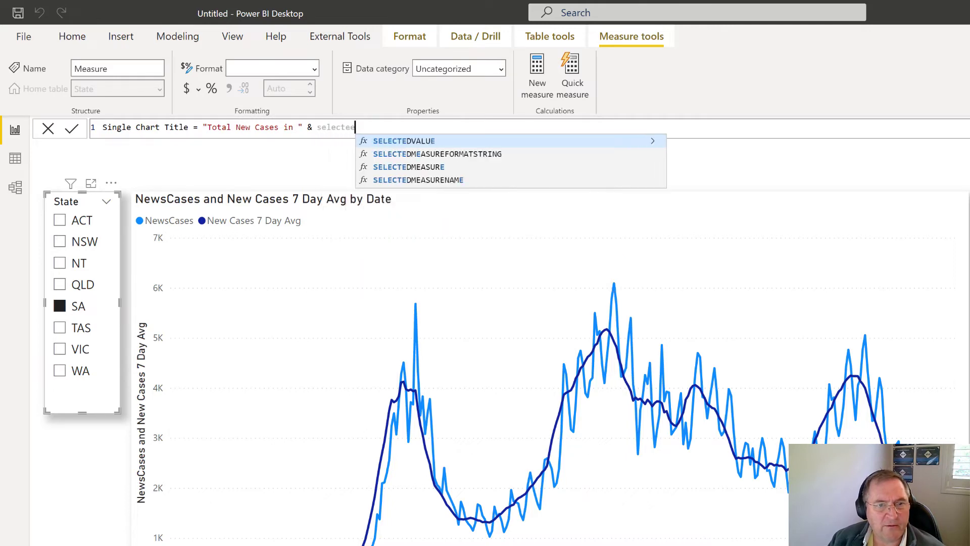
type("e")
key("Tab")
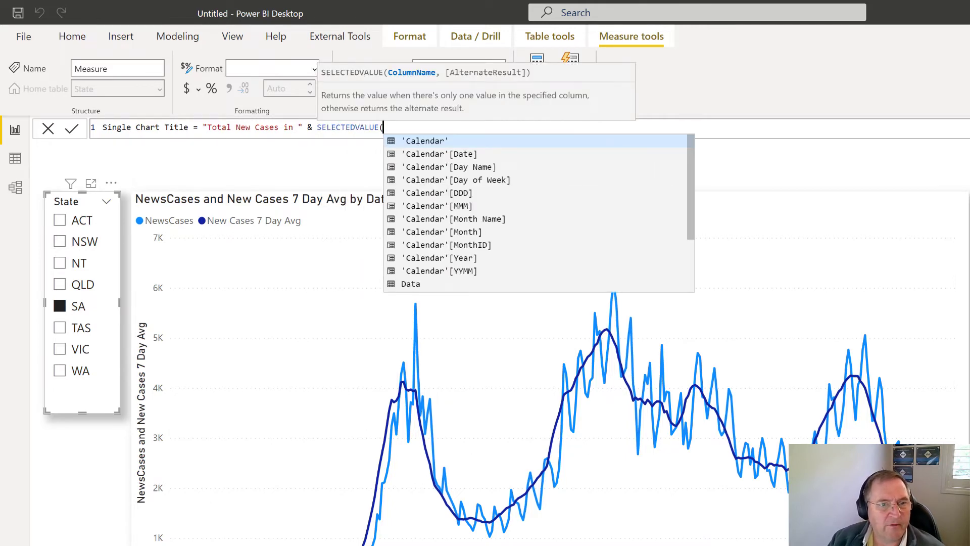
type("state")
key("Down")
key("Tab")
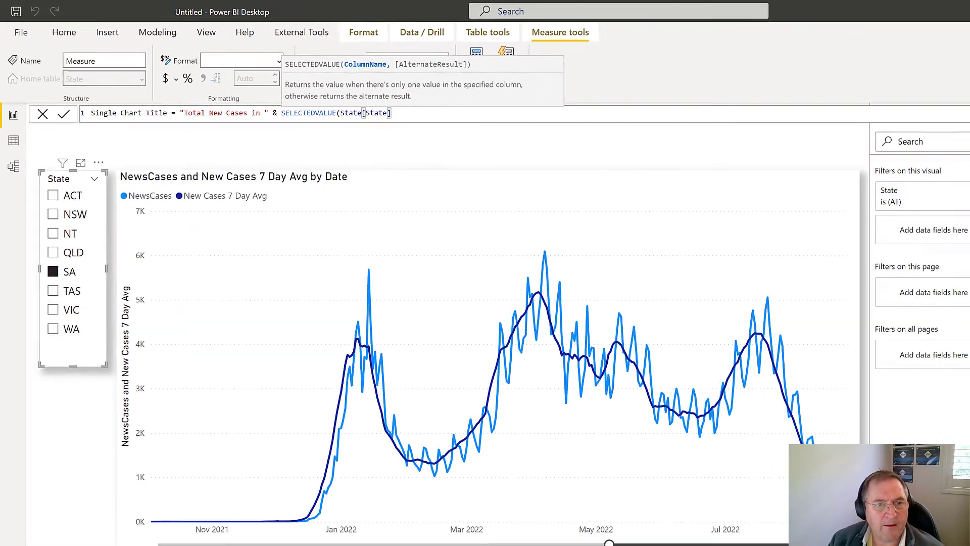
type(")")
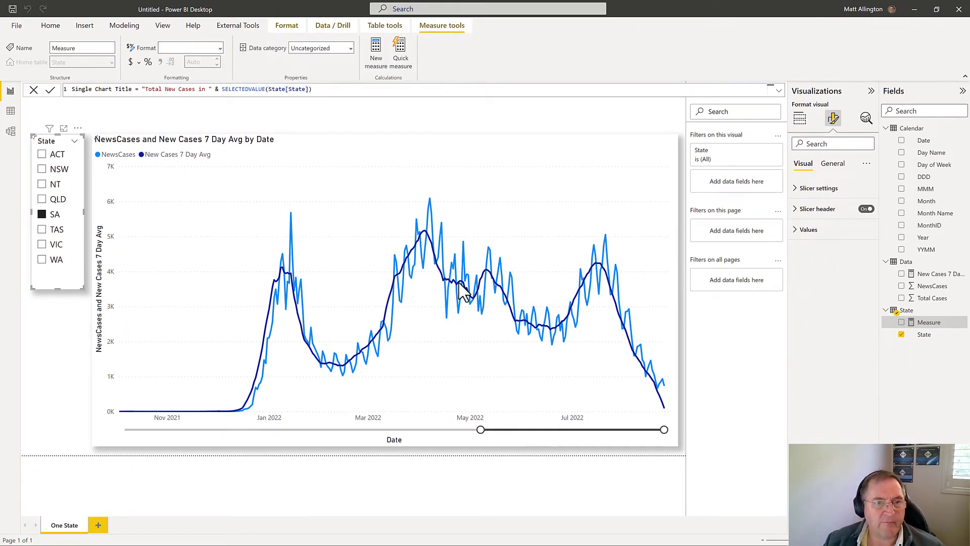
Step: Base the line chart's title text on the field value of the Single Chart Title measure
left_click(458, 149)
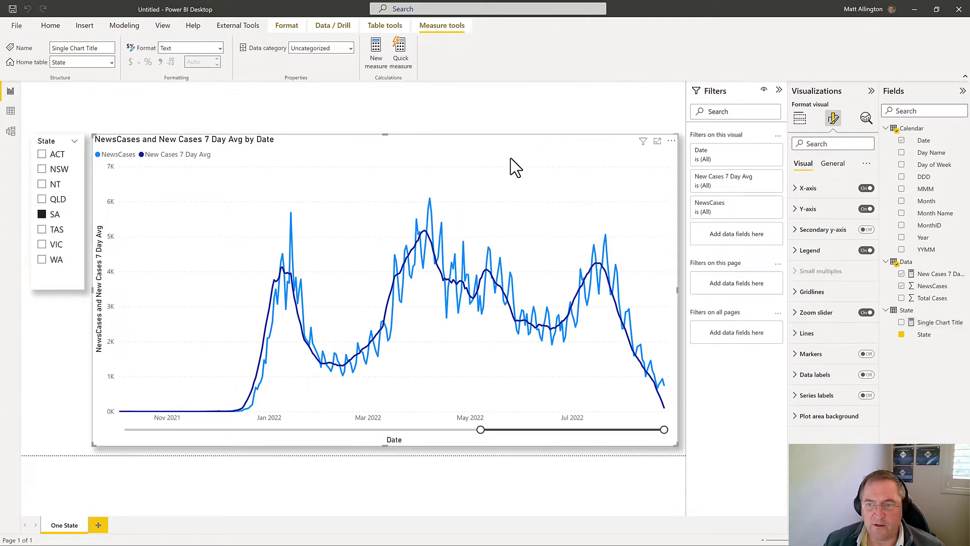
left_click(834, 163)
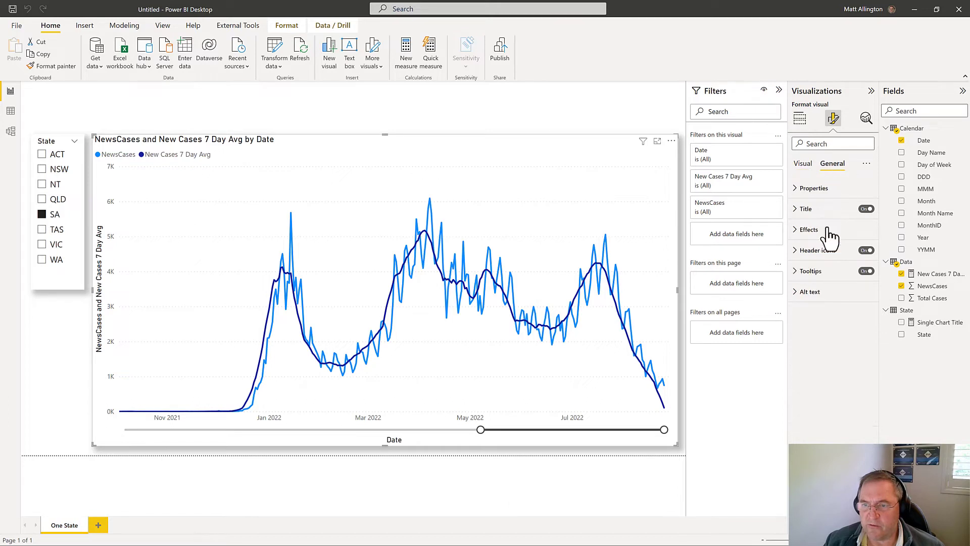
left_click(803, 209)
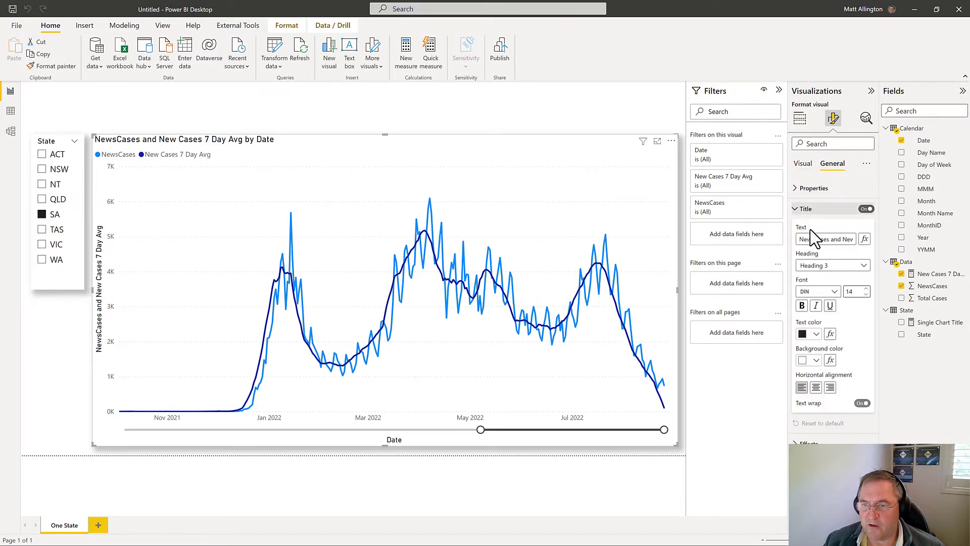
left_click(865, 239)
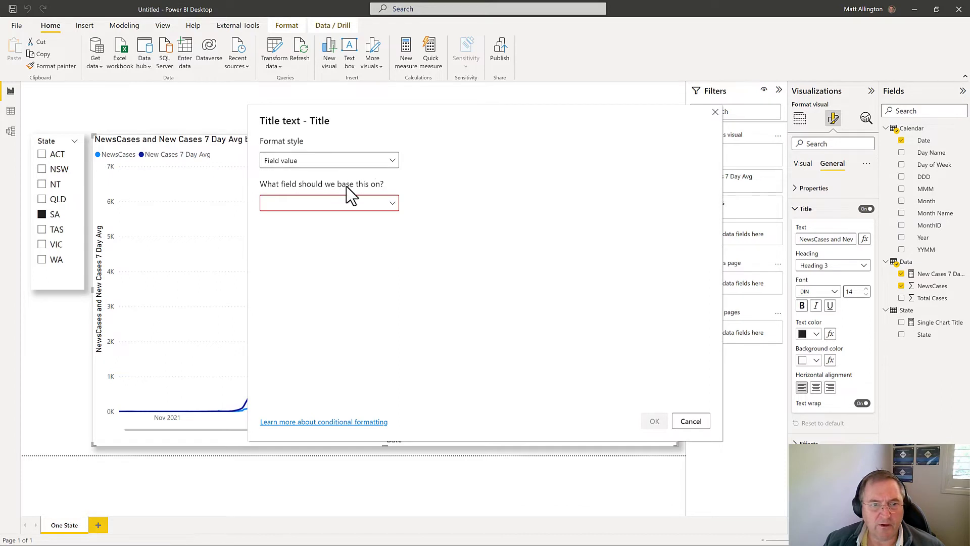
left_click(341, 205)
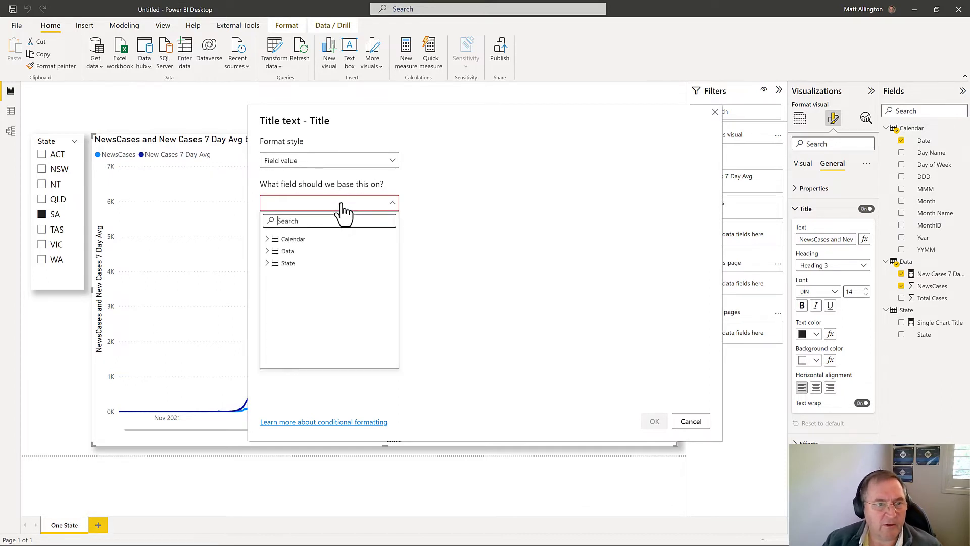
type("titl")
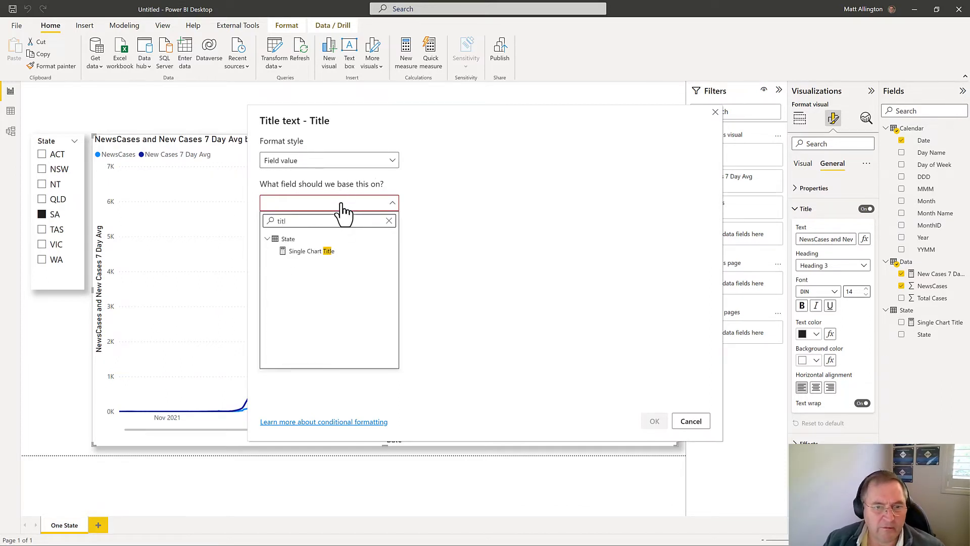
left_click(313, 251)
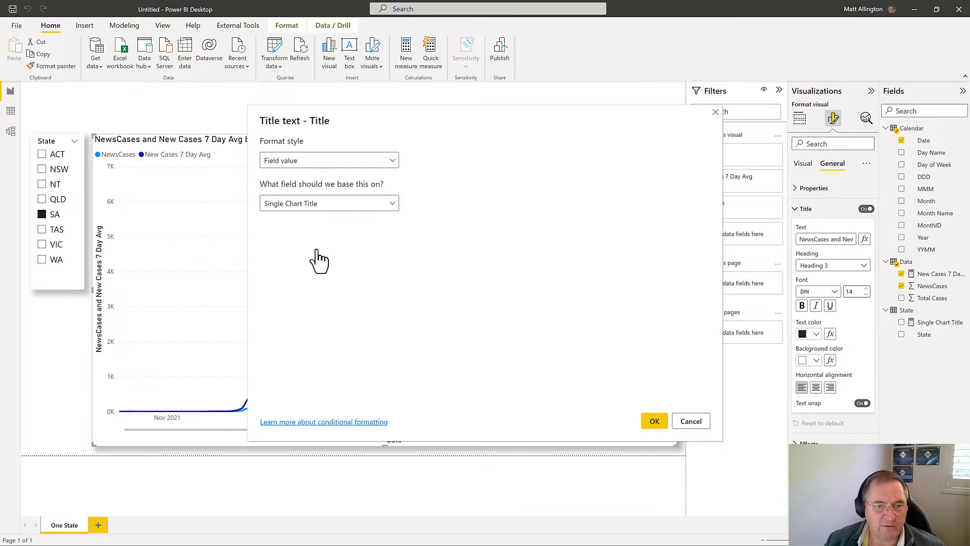
left_click(659, 424)
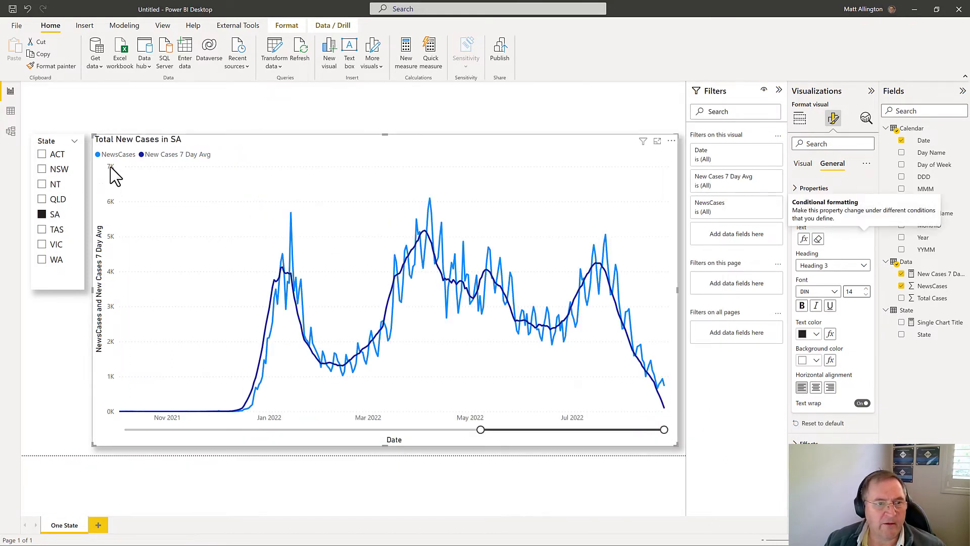
Step: Test the chart title by filtering to QLD, TAS and VIC in turn, and to VIC and TAS together
left_click(42, 199)
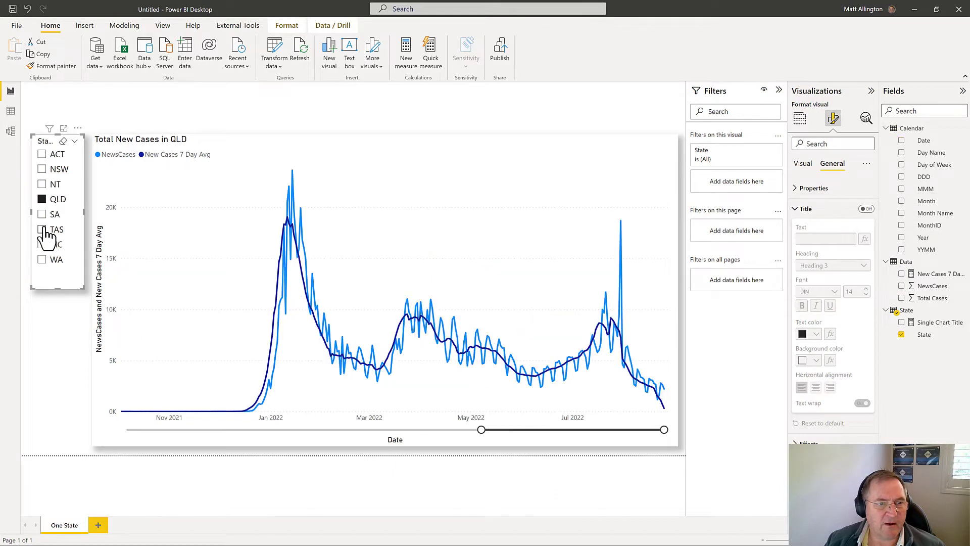
left_click(42, 230)
left_click(43, 245)
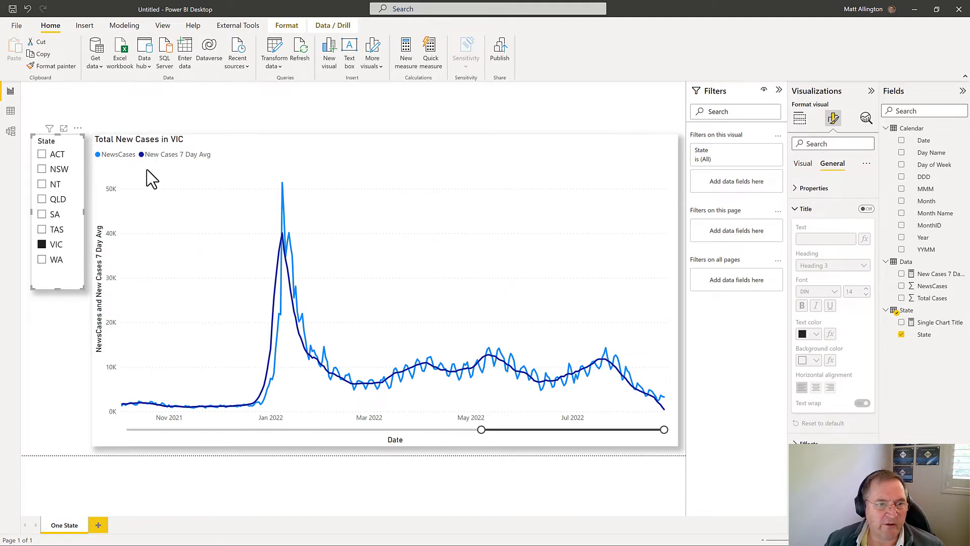
left_click(55, 230, "ctrl")
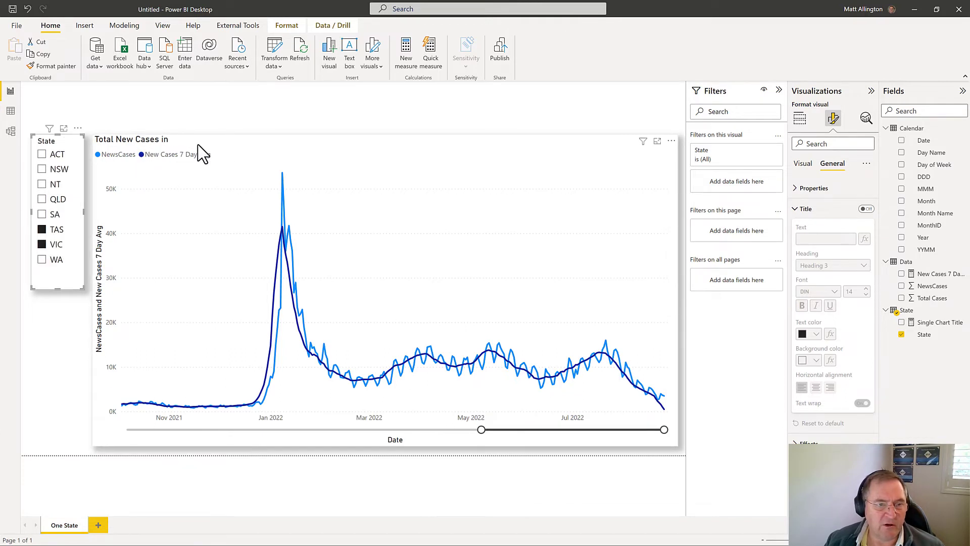
Step: Replace SELECTEDVALUE in the Single Chart Title measure with concatenatex over the state table, keeping State[State] as the expression
left_click(935, 323)
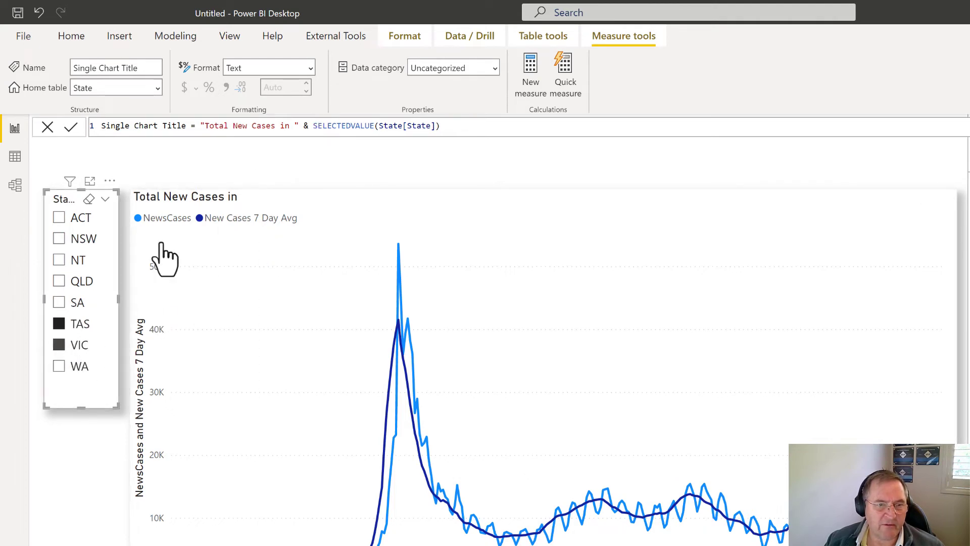
left_click(365, 126)
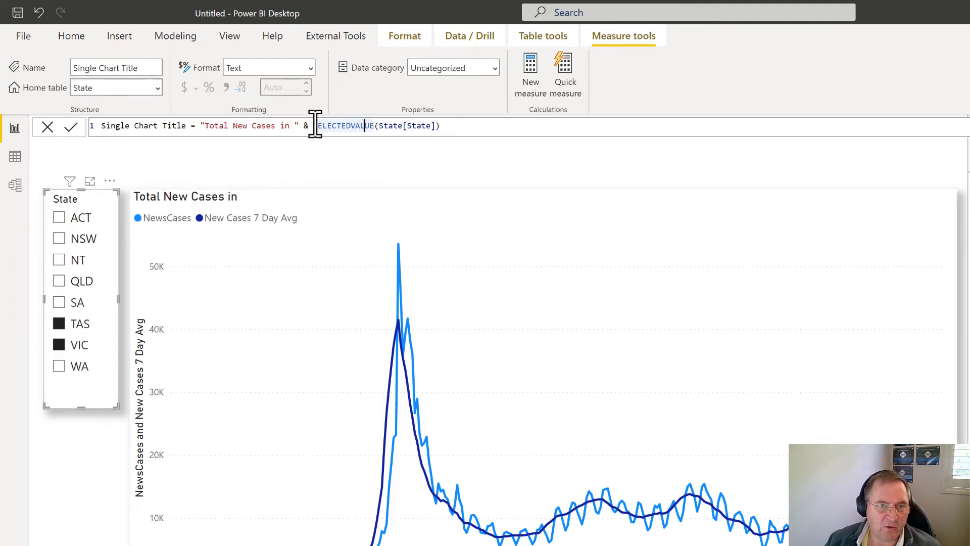
left_click_drag(314, 125, 376, 127)
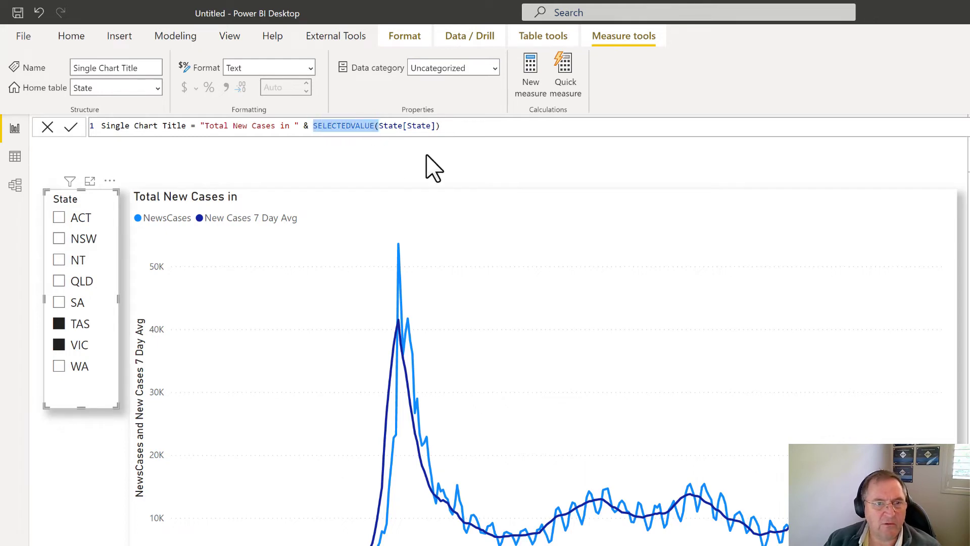
key("BackSpace")
type("concatenatex(state,")
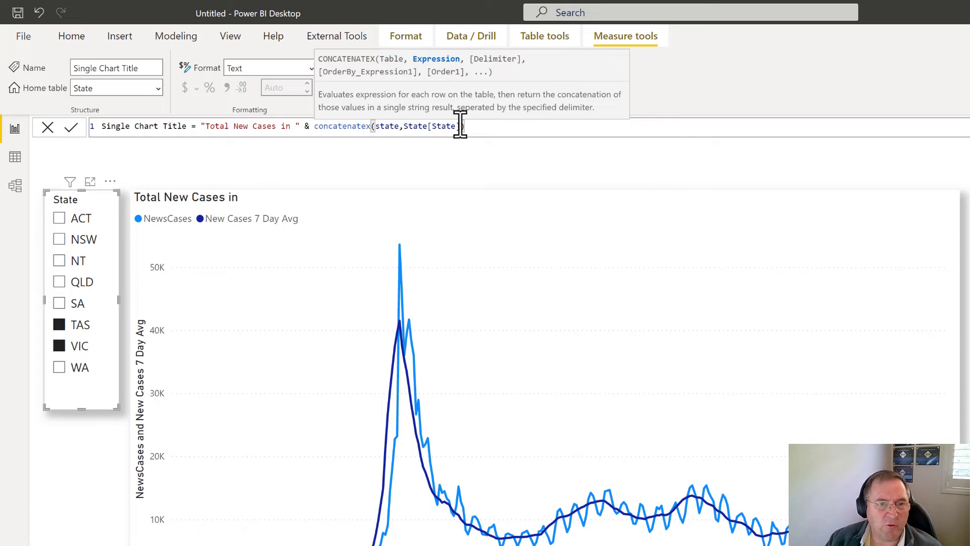
Step: Add ", " as the delimiter argument of the concatenatex call and commit the Single Chart Title measure
left_click(513, 126)
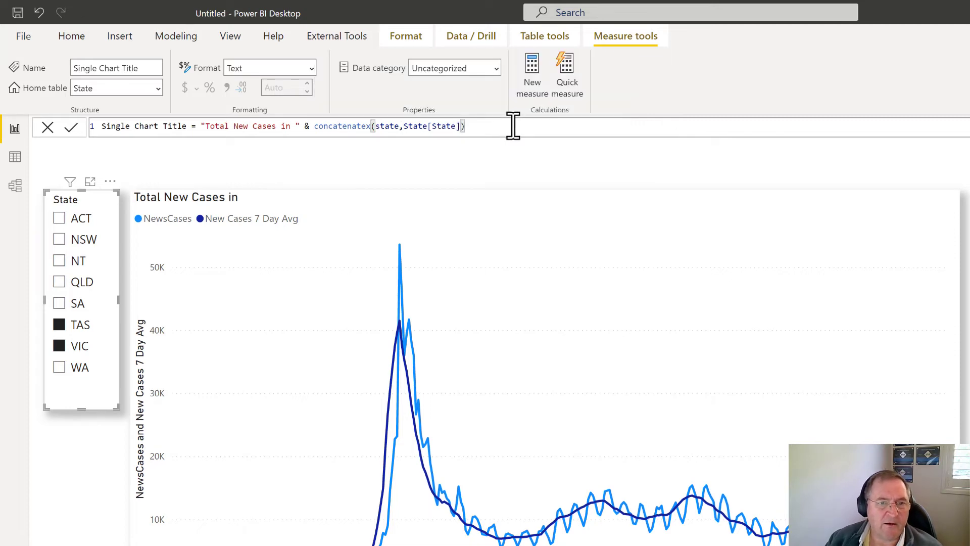
key("BackSpace")
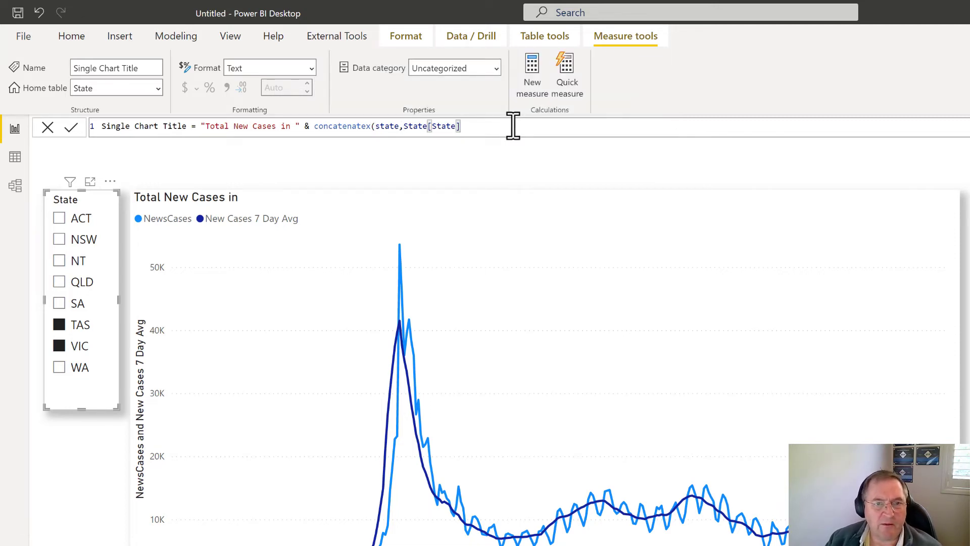
type(",\",")
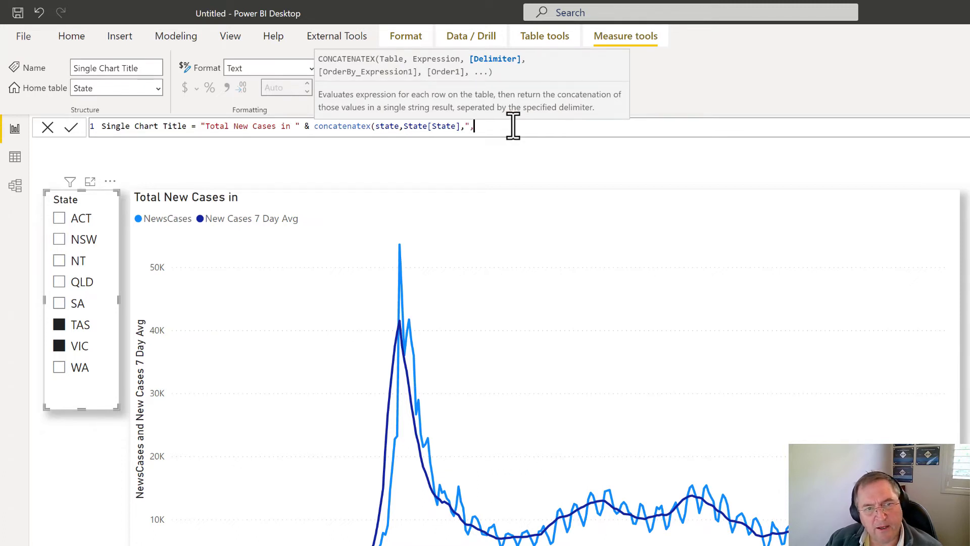
type(" \")")
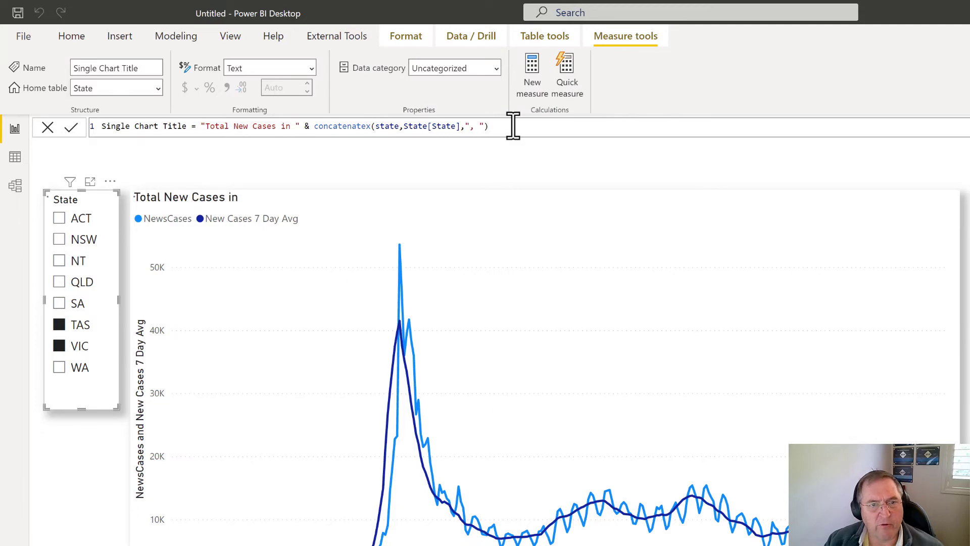
key("Return")
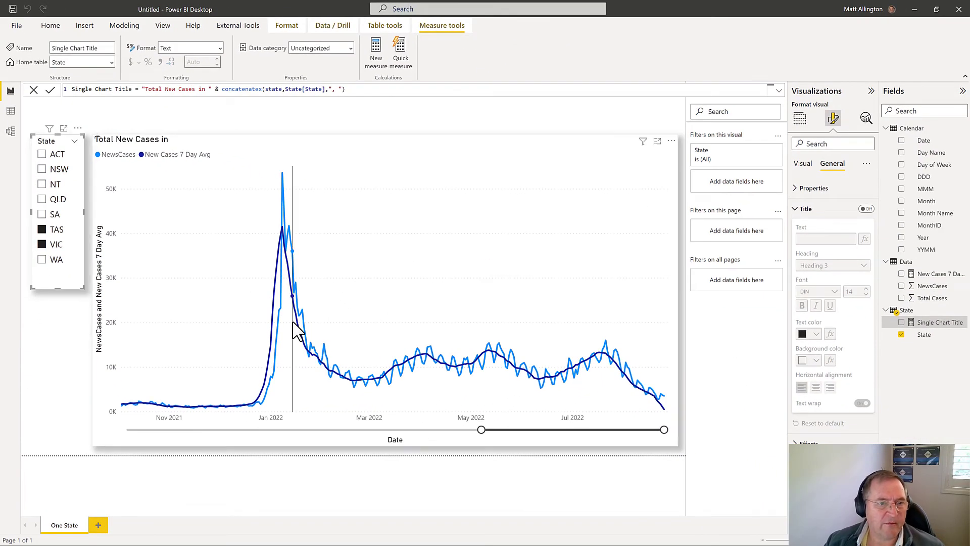
Step: Check the chart title with NSW added to the slicer selection and with only QLD selected
left_click(55, 168, "ctrl")
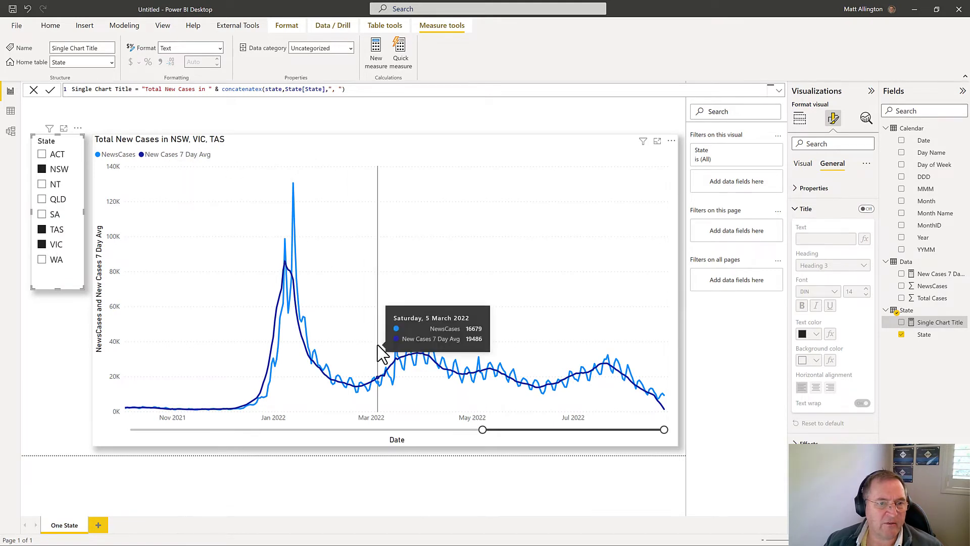
left_click(43, 200)
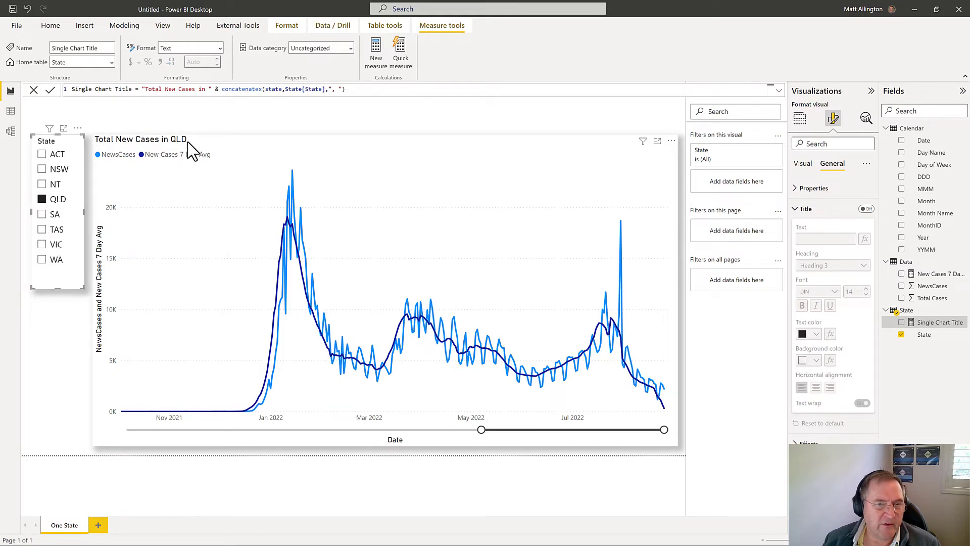
Step: Add SA to the state selection and turn the Single Chart Title expression into a variable named Title
left_click(50, 215, "ctrl")
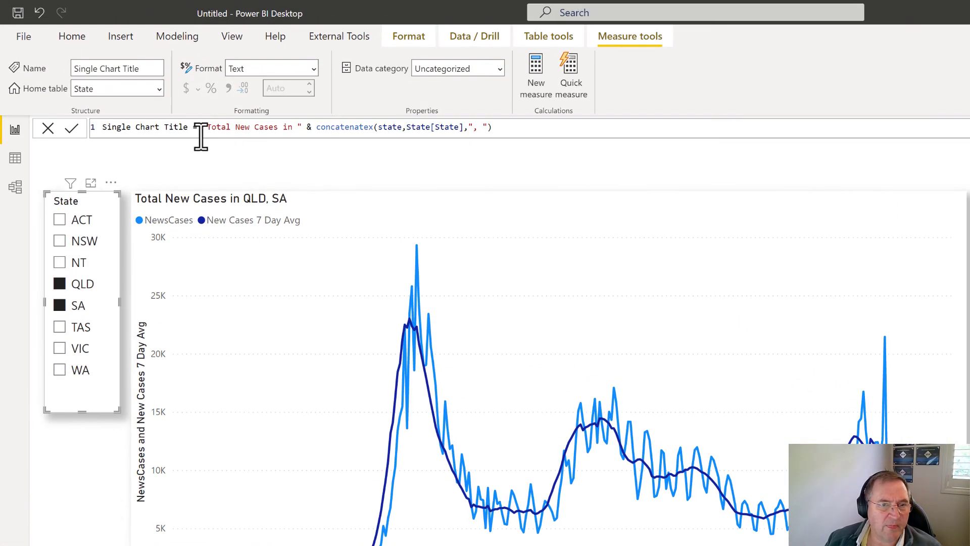
type("VAR ")
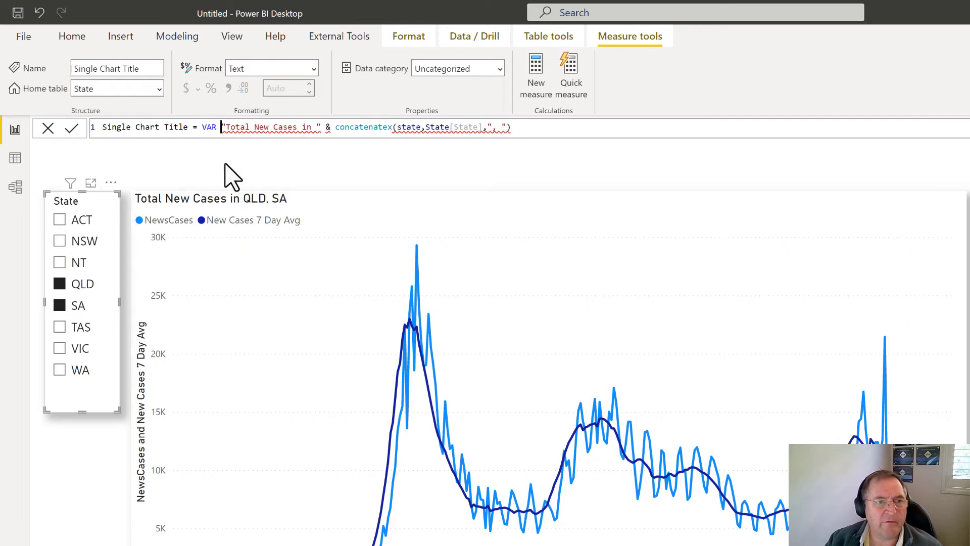
type("Title =")
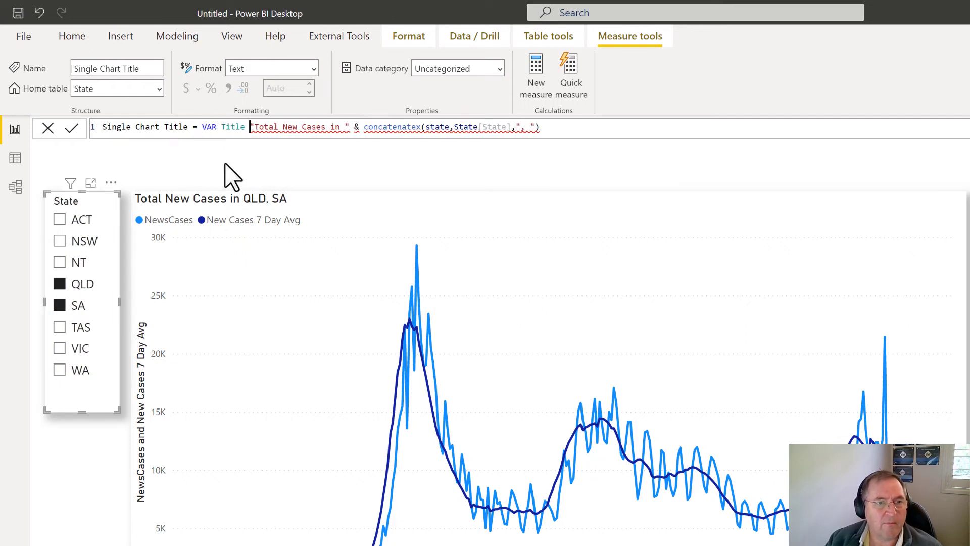
Step: Move the Title variable to its own line and declare var TotalSelected = COUNTROWS(State) above it
left_click(205, 129)
key("shift+Return")
type("var ")
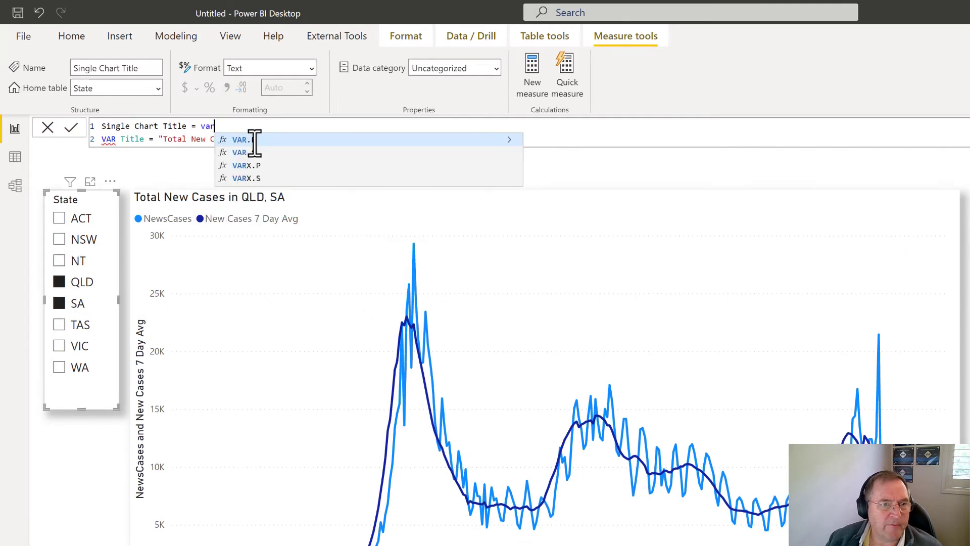
type("Total")
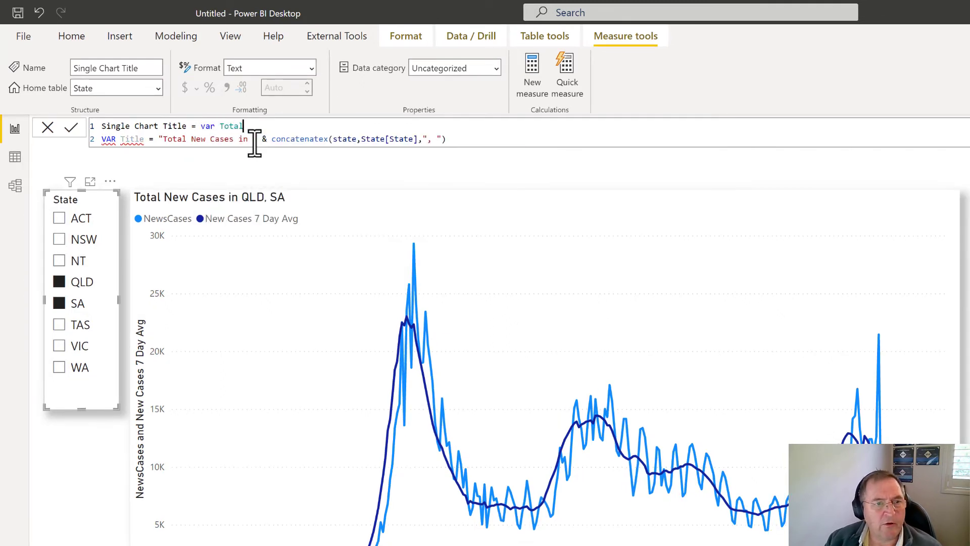
type("Selected")
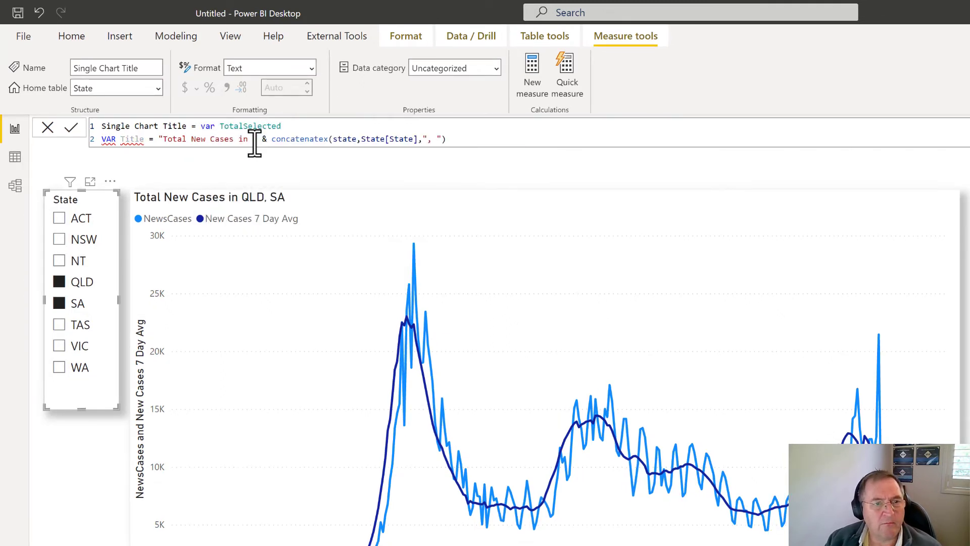
type(" = countro")
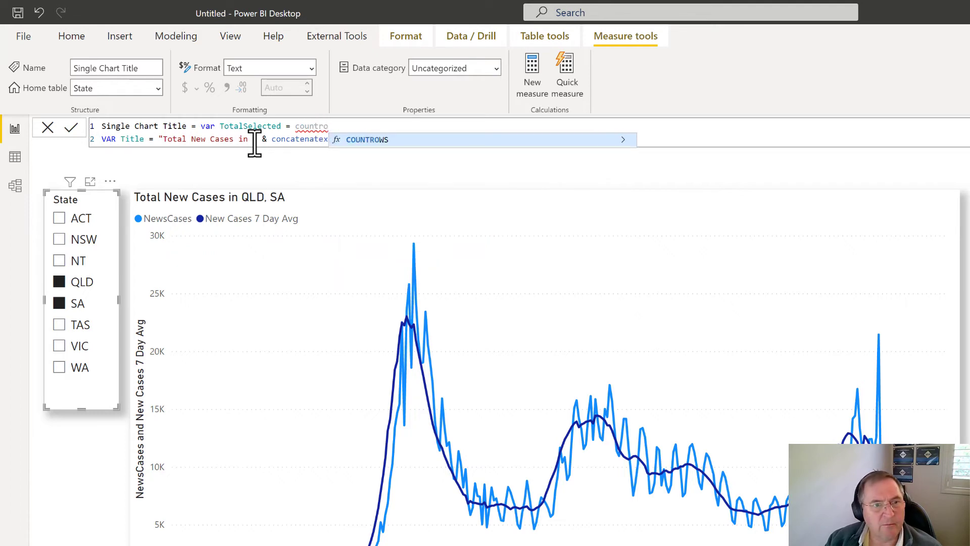
key("Tab")
type("stat")
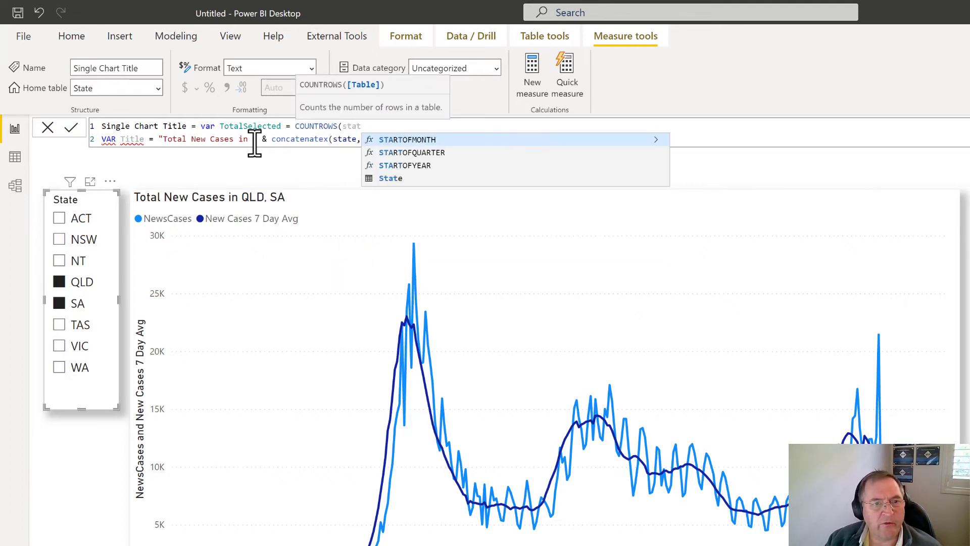
key("Down")
key("Down")
key("Down")
key("Tab")
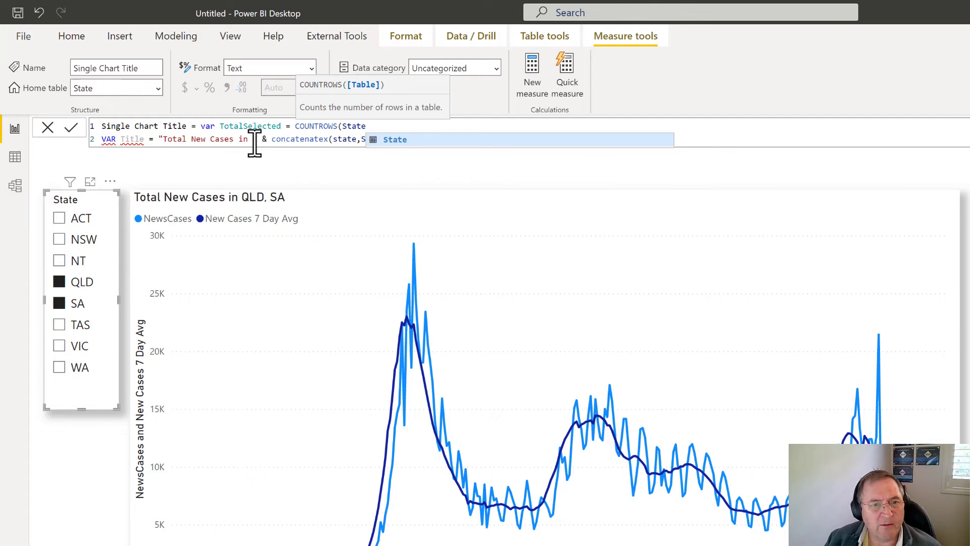
type(")")
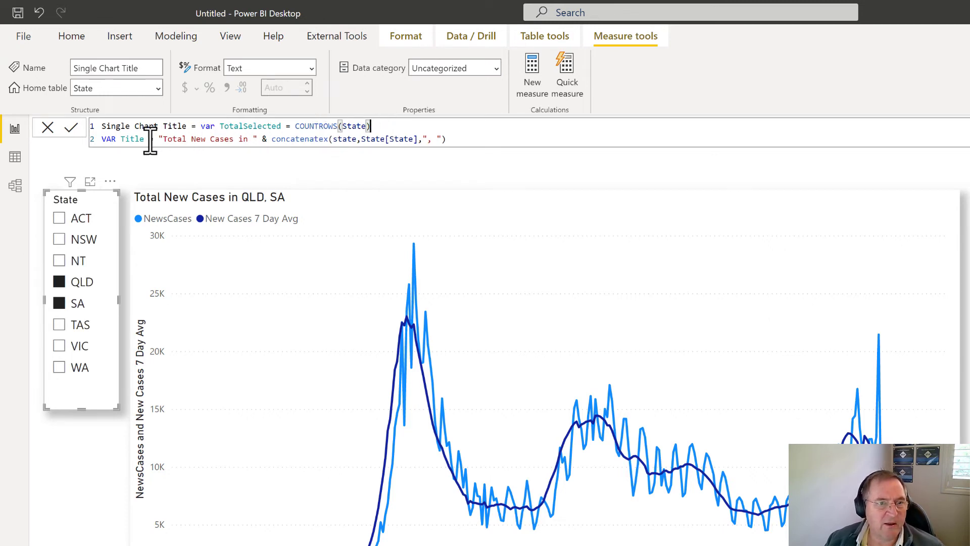
Step: Append & if(TotalSelected>1," Combined") to the expression of the Title variable
left_click(463, 138)
type("& ")
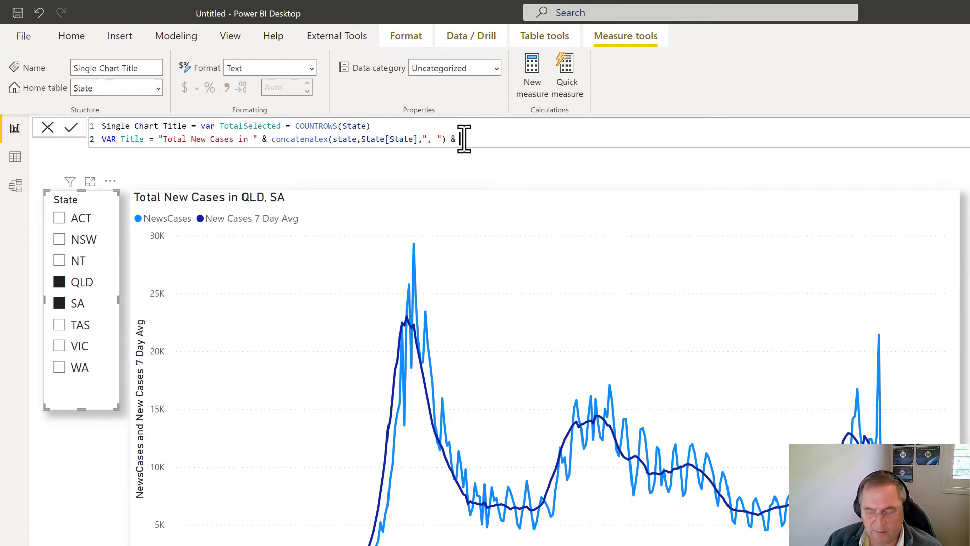
type("if(")
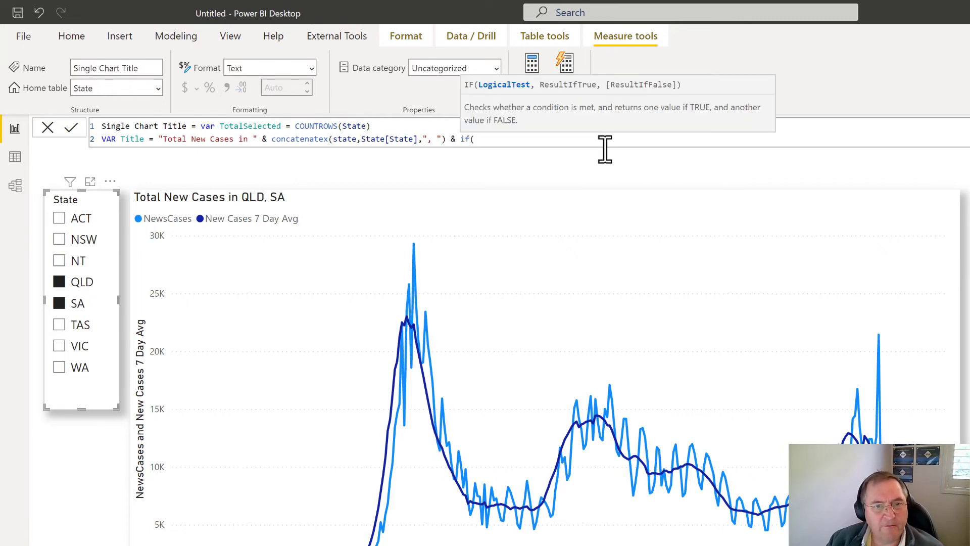
type("TotalSelected")
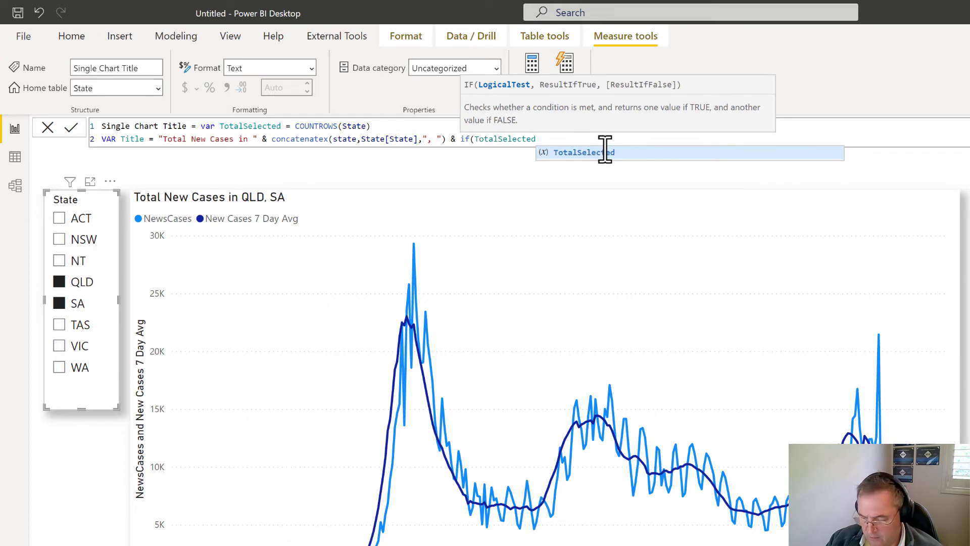
type(">")
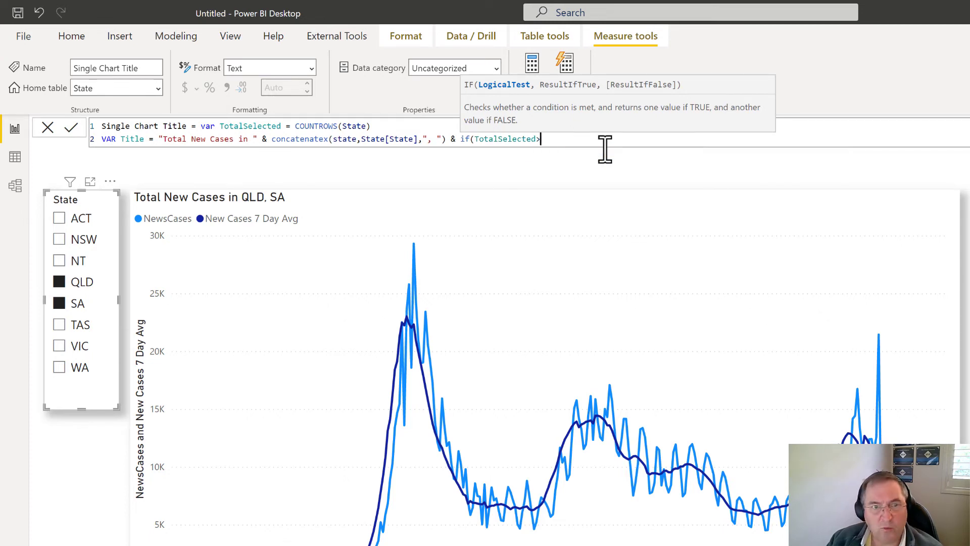
type("1,\"")
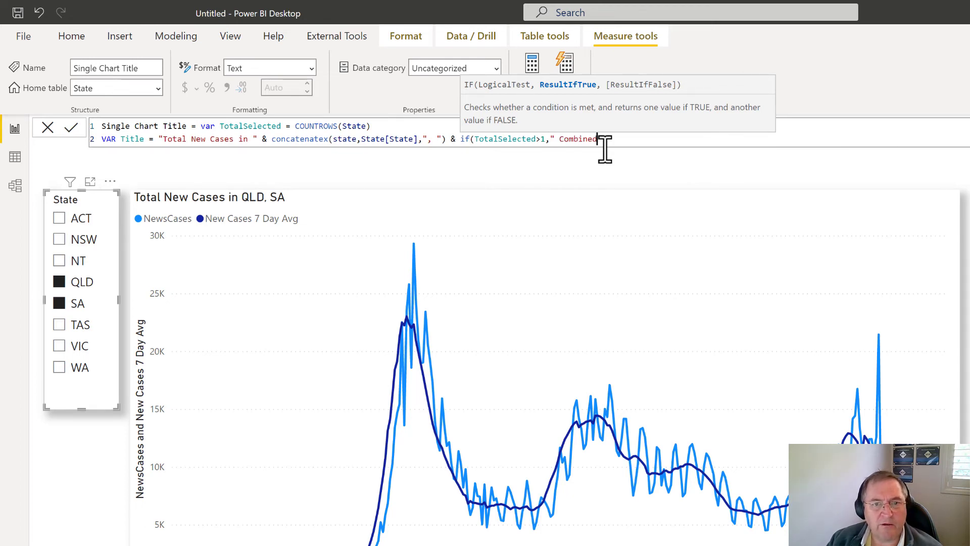
type("Combined\",")
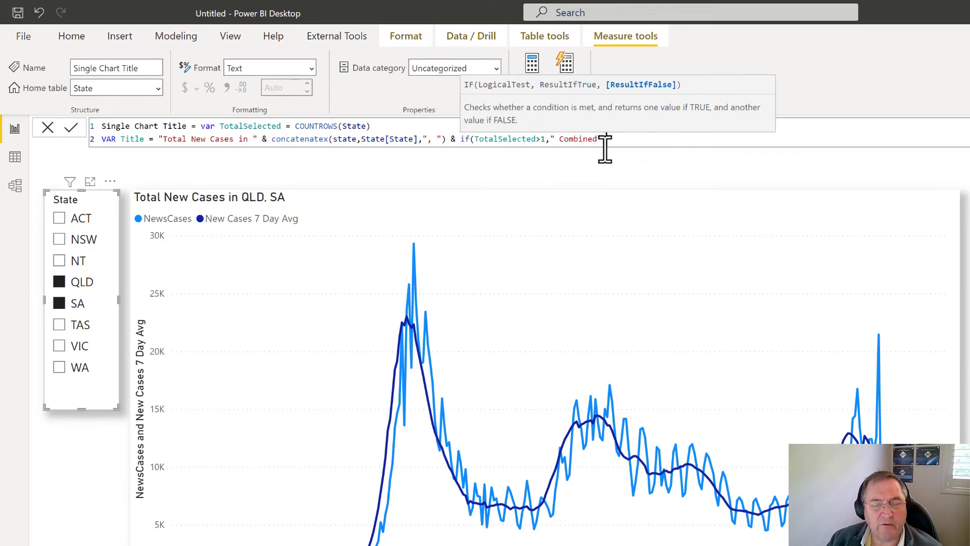
type(")")
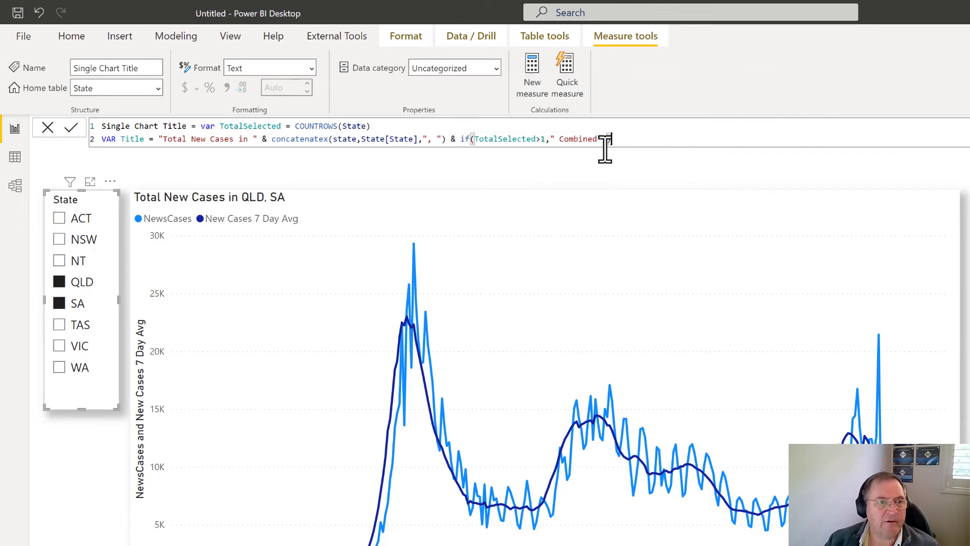
Step: Finish the Single Chart Title measure with return Title on a new line and commit it
key("shift+Return")
type("return Title")
key("Return")
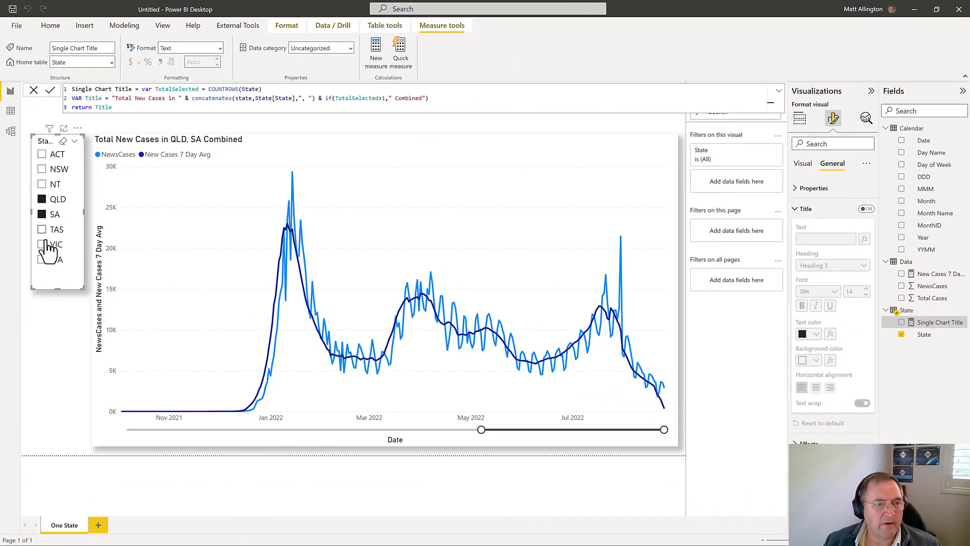
Step: Check the chart title with TAS added to QLD and SA, and with only NSW selected
left_click(45, 250)
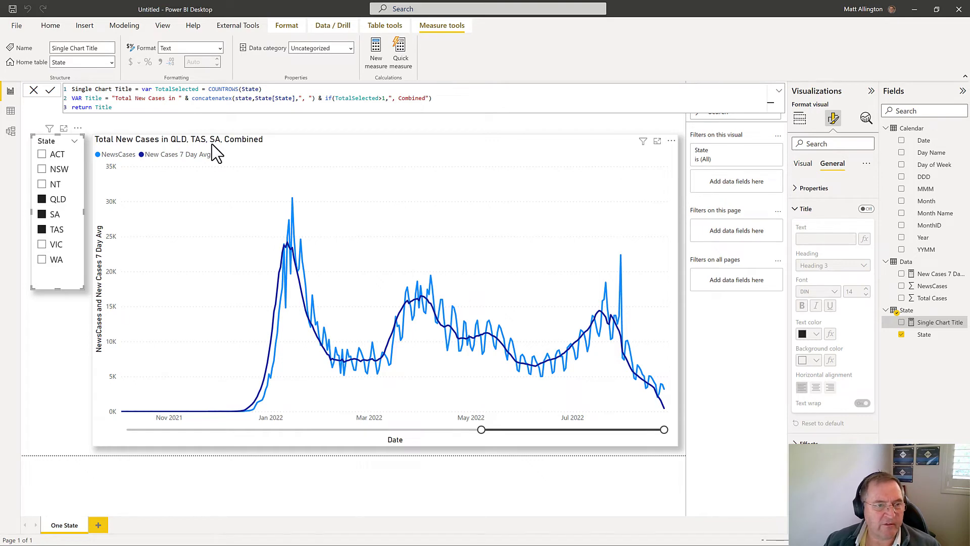
left_click(42, 169)
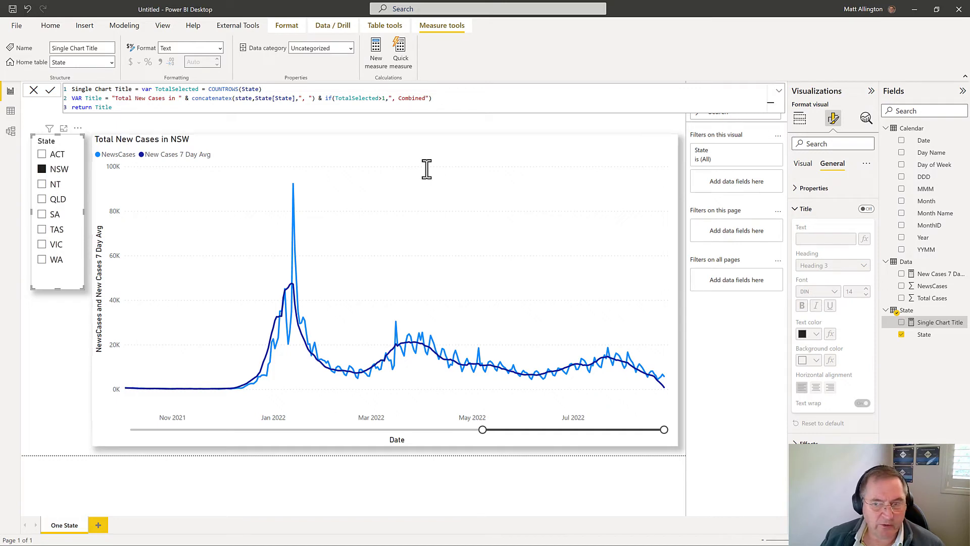
Step: Duplicate the One State report page and rename the copy States Compared
right_click(66, 528)
key("Escape")
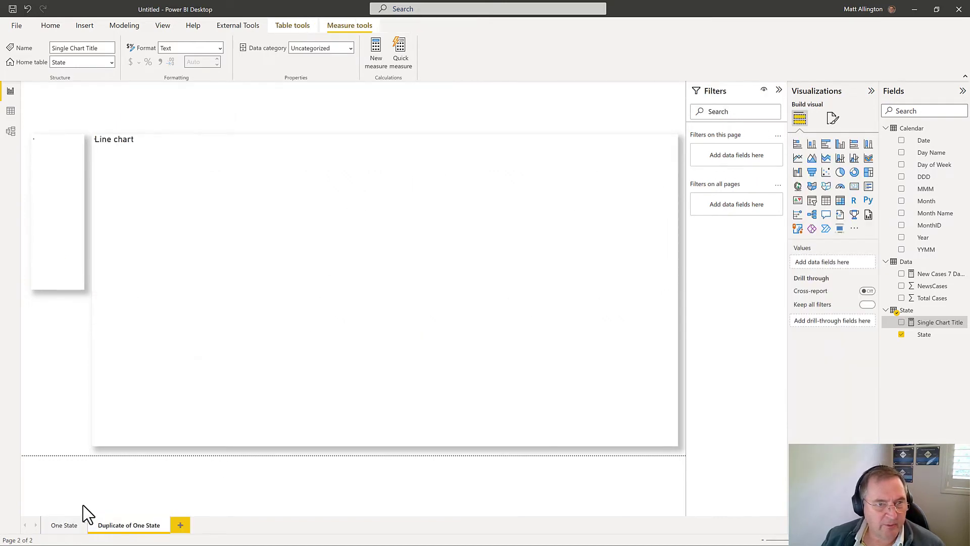
double_click(151, 525)
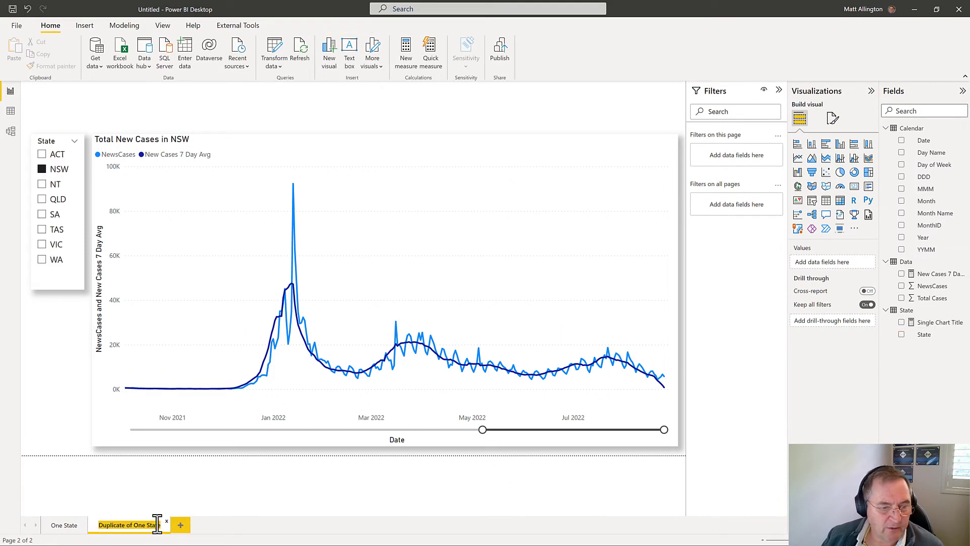
type("States Compar")
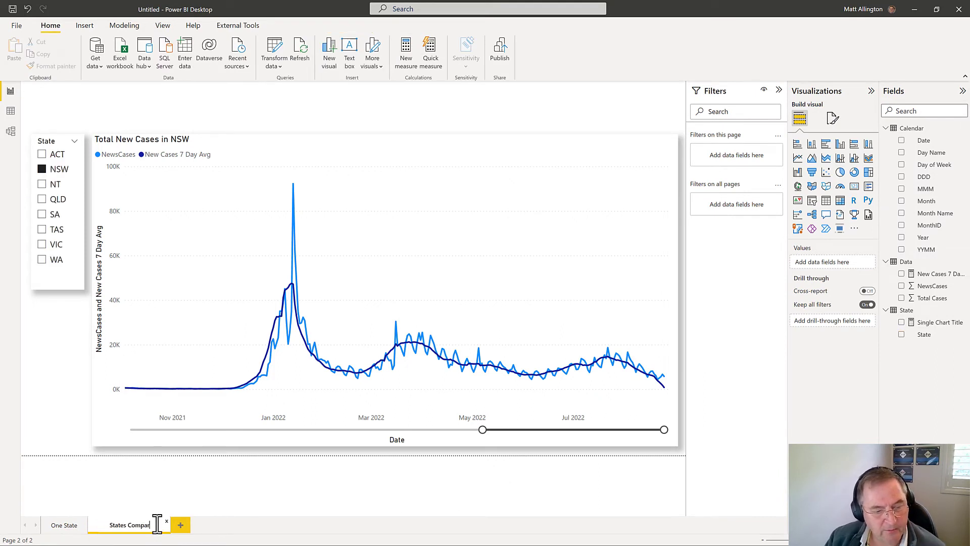
type("ed")
key("Return")
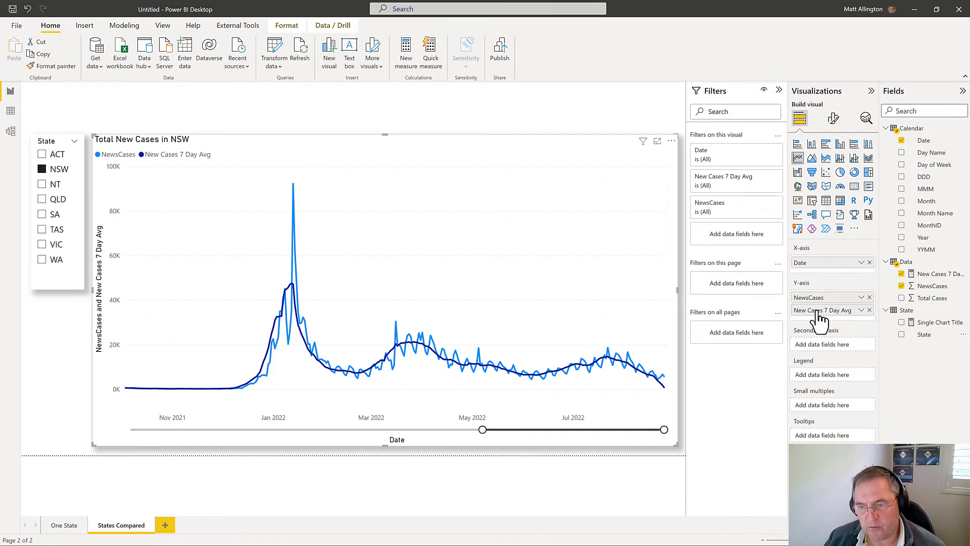
Step: Remove NewsCases from the line chart's Y-axis and add the State field as its legend
left_click(870, 298)
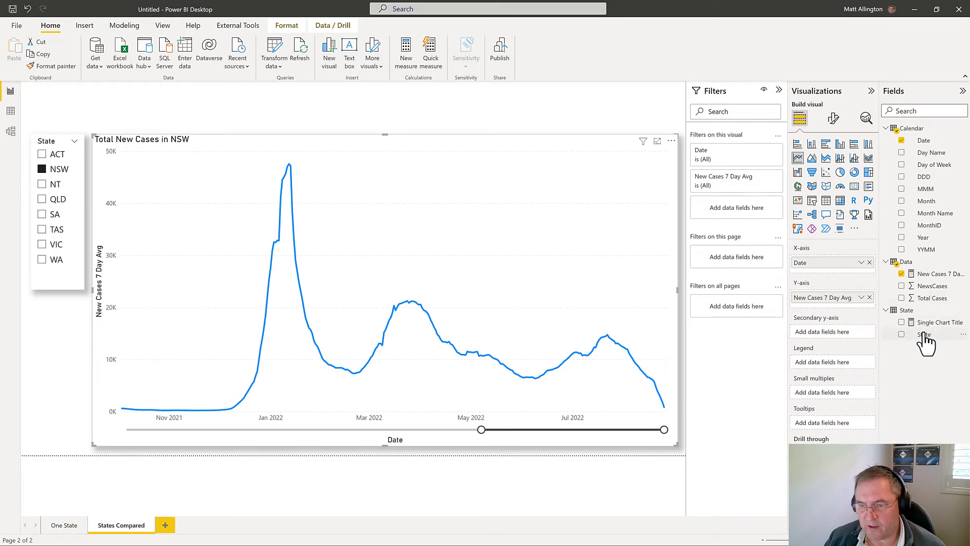
left_click_drag(925, 334, 839, 364)
left_click_drag(842, 373, 842, 374)
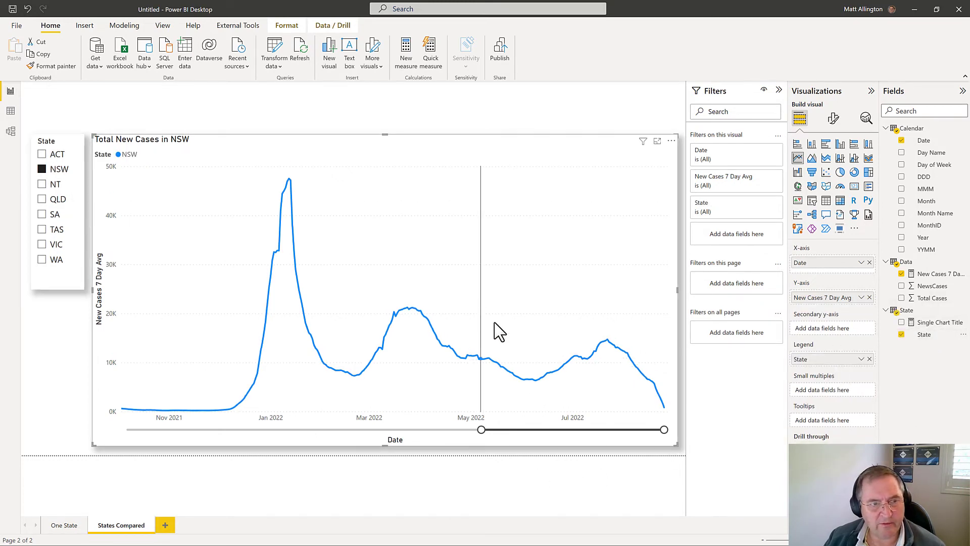
Step: Add QLD and TAS to the NSW selection in the state slicer on the States Compared page
left_click(42, 200)
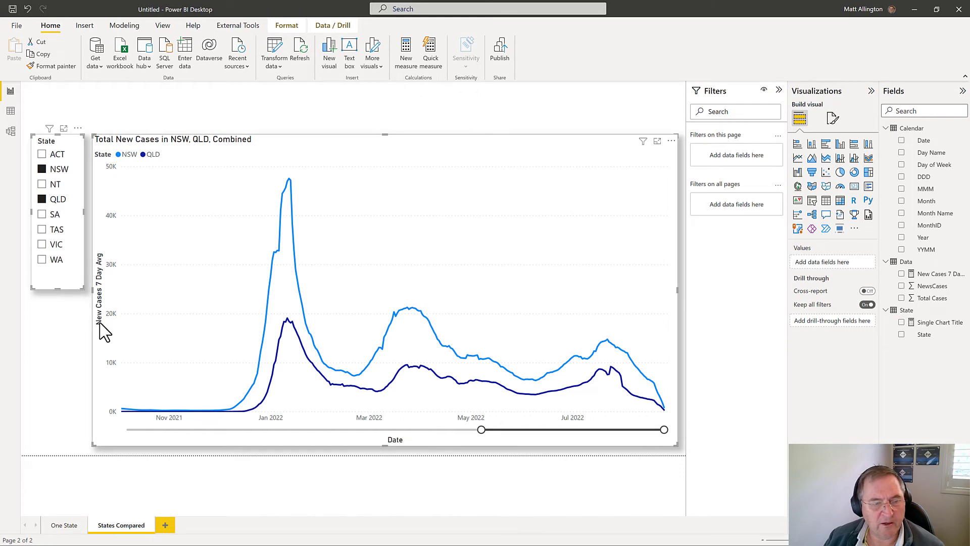
left_click(42, 229)
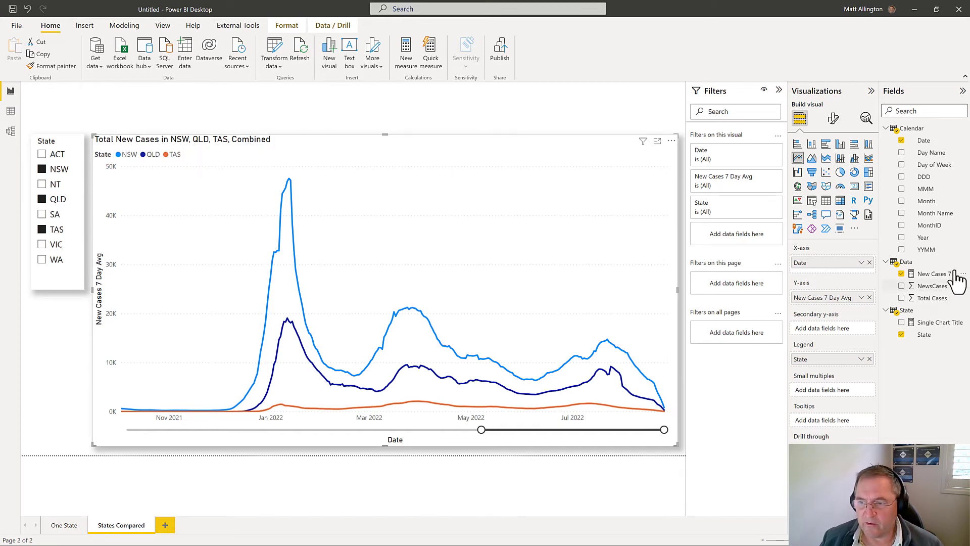
Step: Create a new measure in the State table from a copy of the full Single Chart Title formula
left_click(938, 324)
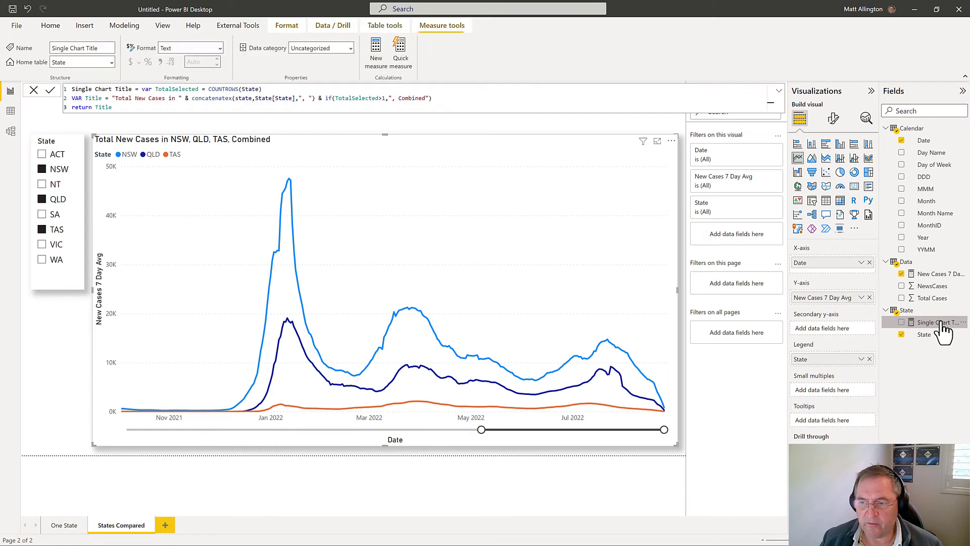
left_click(216, 104)
key("ctrl+a")
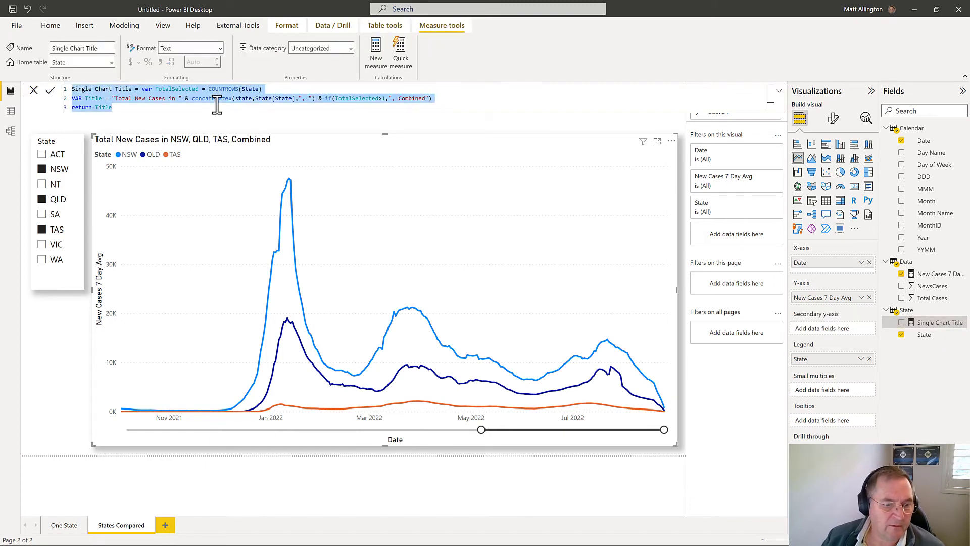
right_click(889, 313)
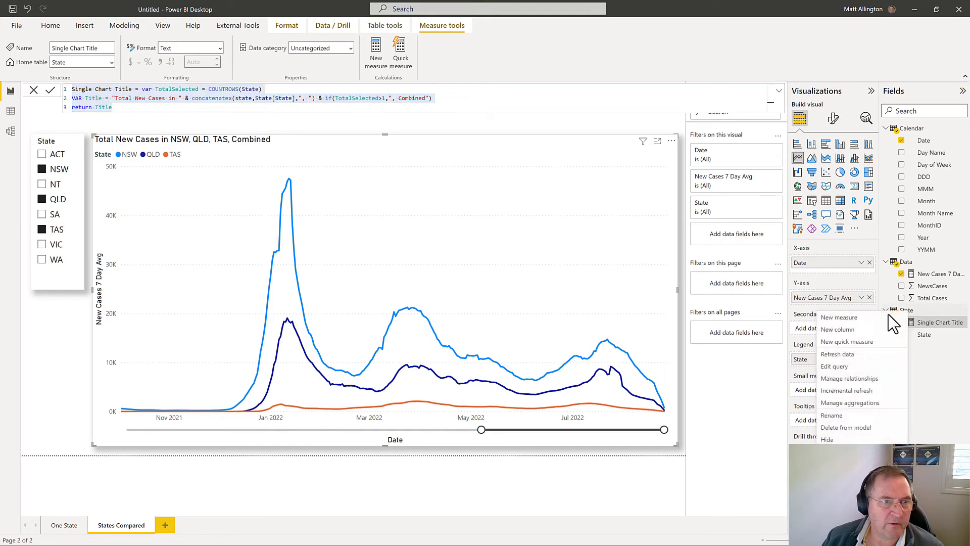
left_click(861, 318)
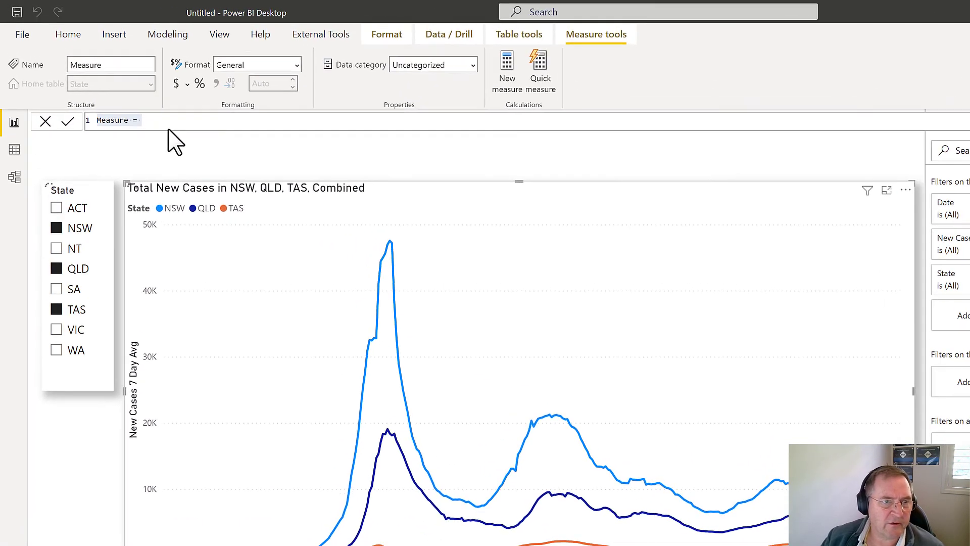
key("ctrl+a")
key("ctrl+v")
Step: Rename the copied measure States Compared Chart Title by replacing the word Single in its formula
double_click(109, 121)
type("S")
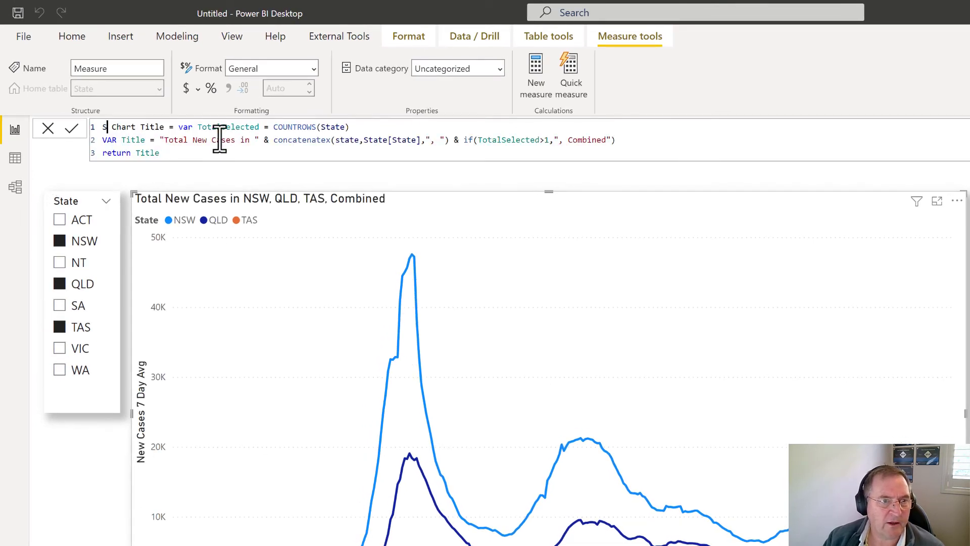
type("tates Compar")
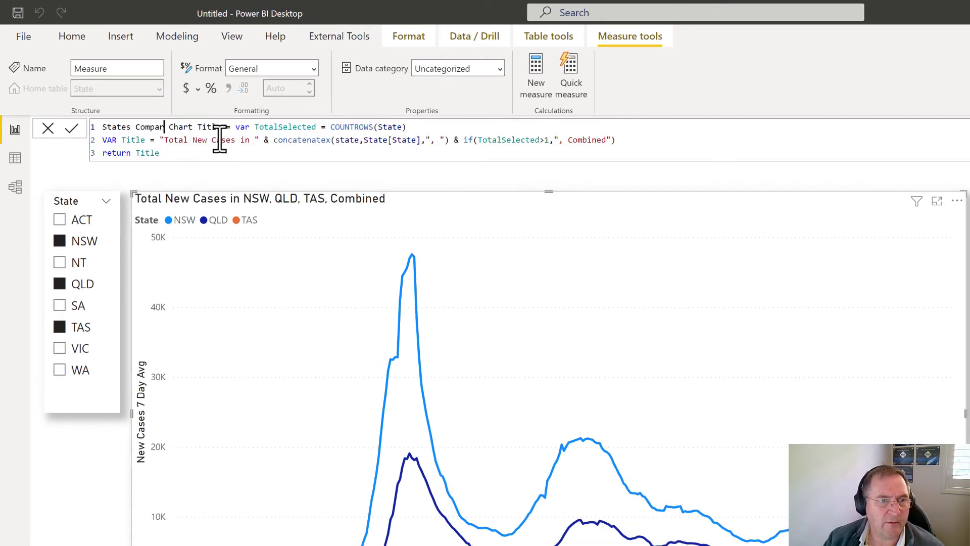
type("ed")
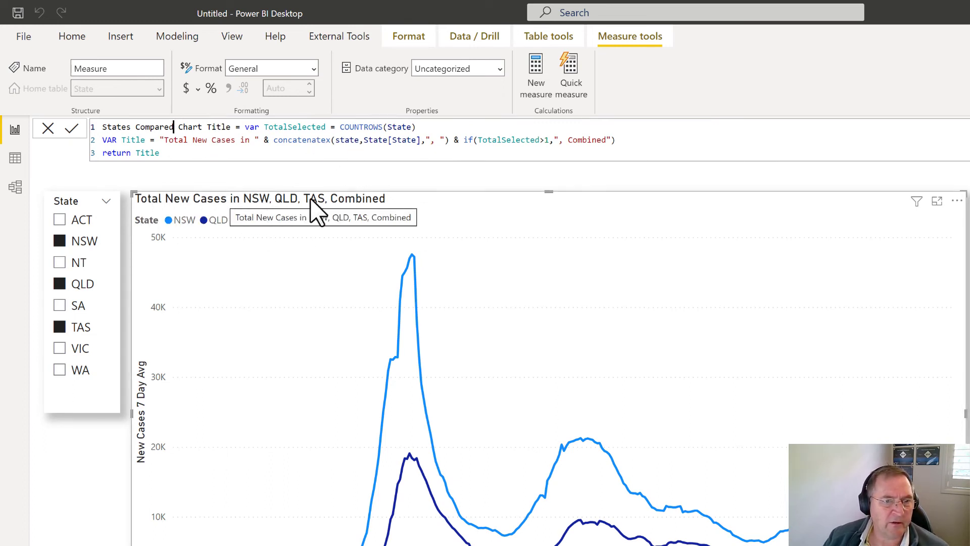
Step: Replace the word Combined with Compared in the States Compared Chart Title formula and commit the measure
double_click(572, 140)
type("Compa")
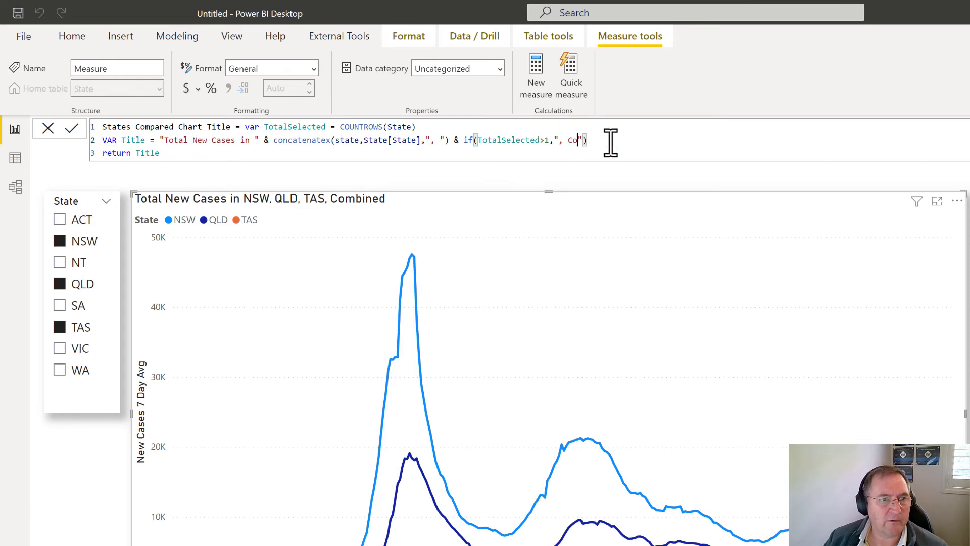
type("red")
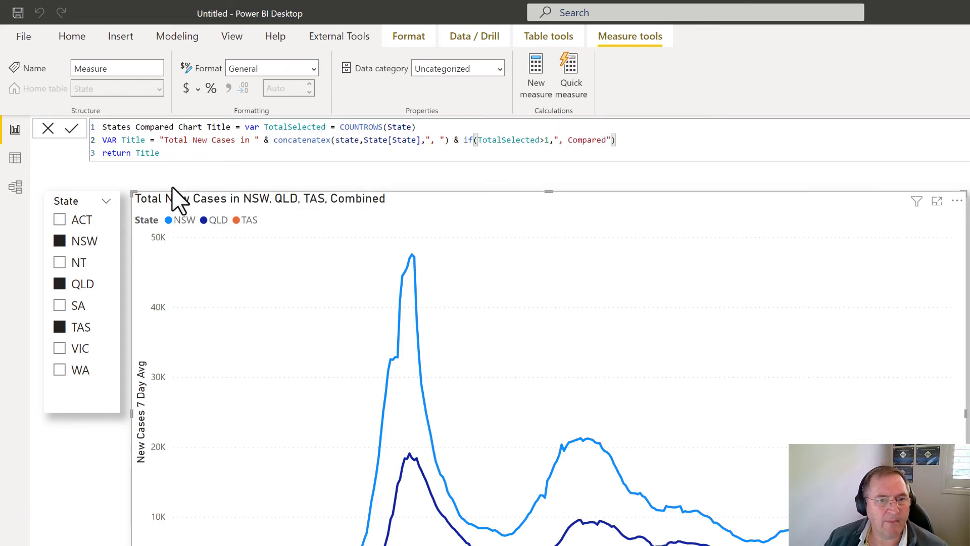
left_click(72, 129)
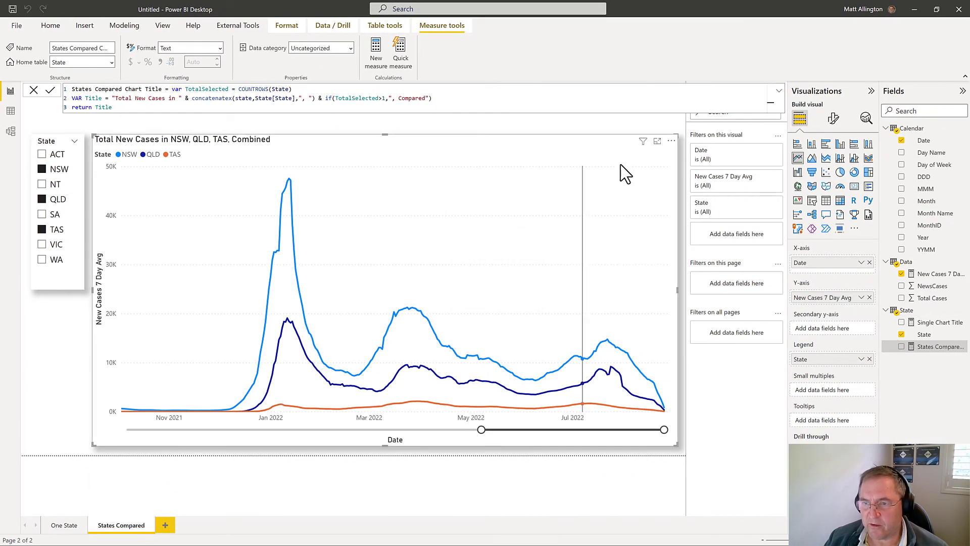
Step: Base the line chart's title text on the States Compared Chart Title measure through conditional formatting by field value
left_click(833, 118)
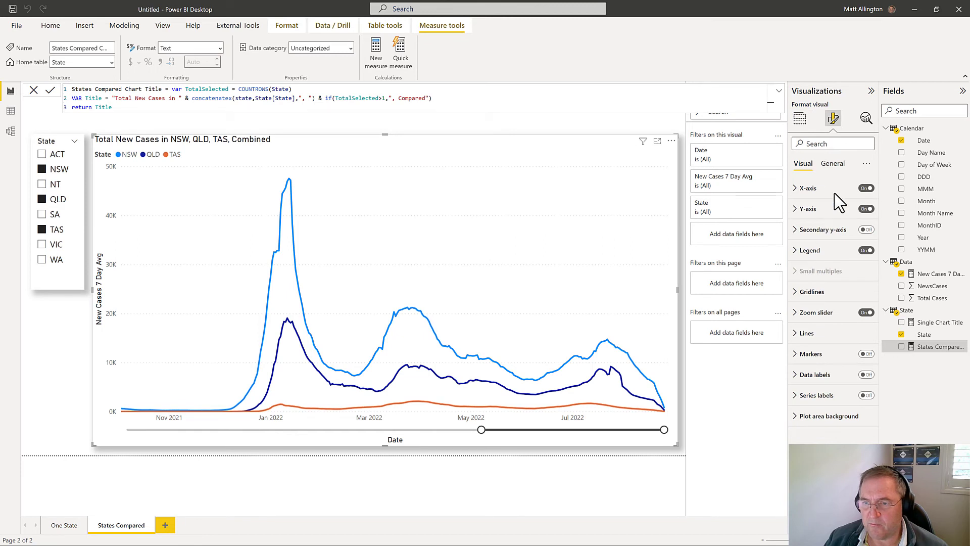
left_click(834, 165)
left_click(813, 209)
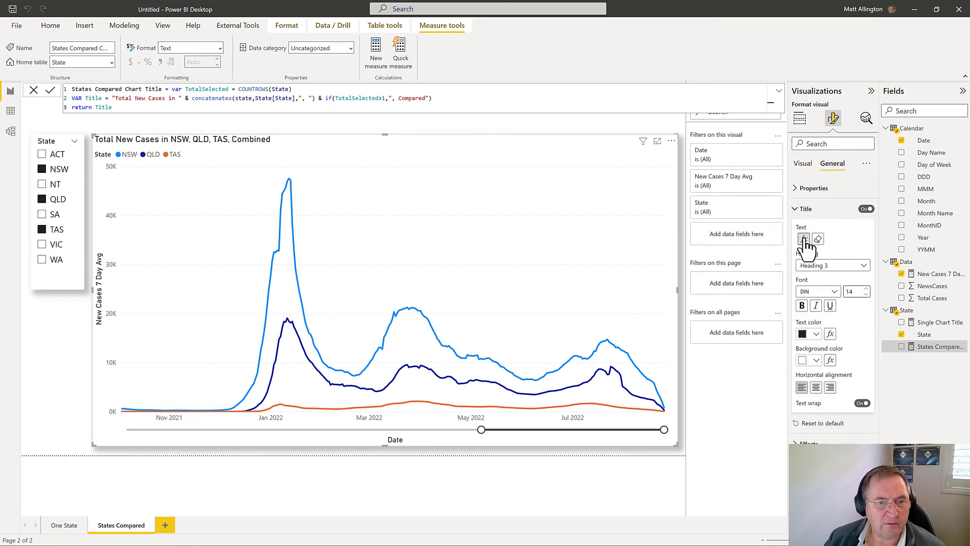
left_click(804, 239)
type("comp")
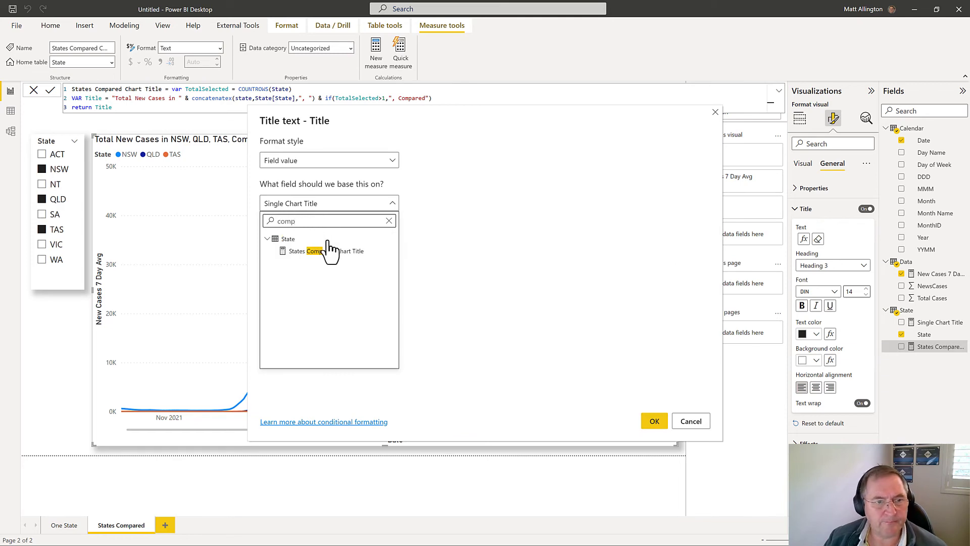
left_click(325, 251)
left_click(652, 422)
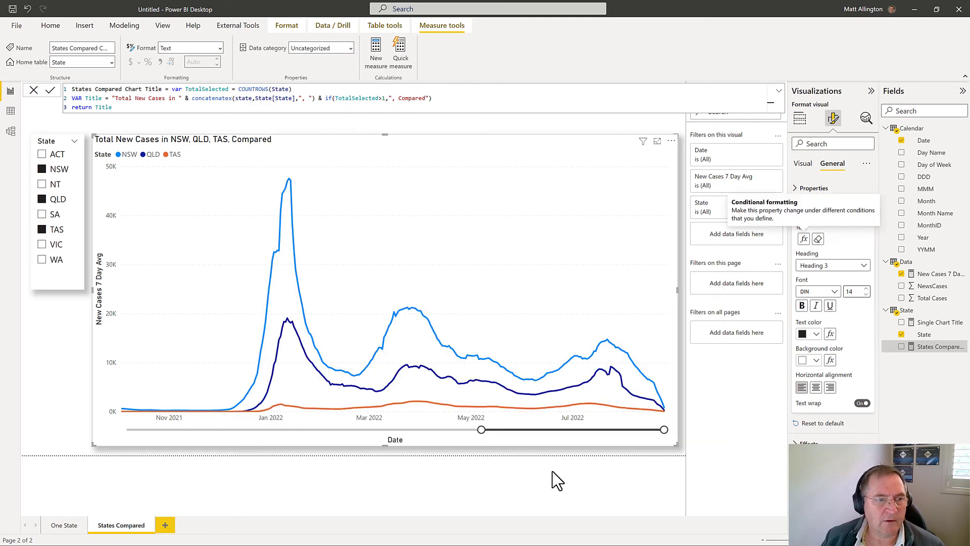
Step: Change the state slicer selection on the States Compared page to SA and NT together
left_click(42, 184)
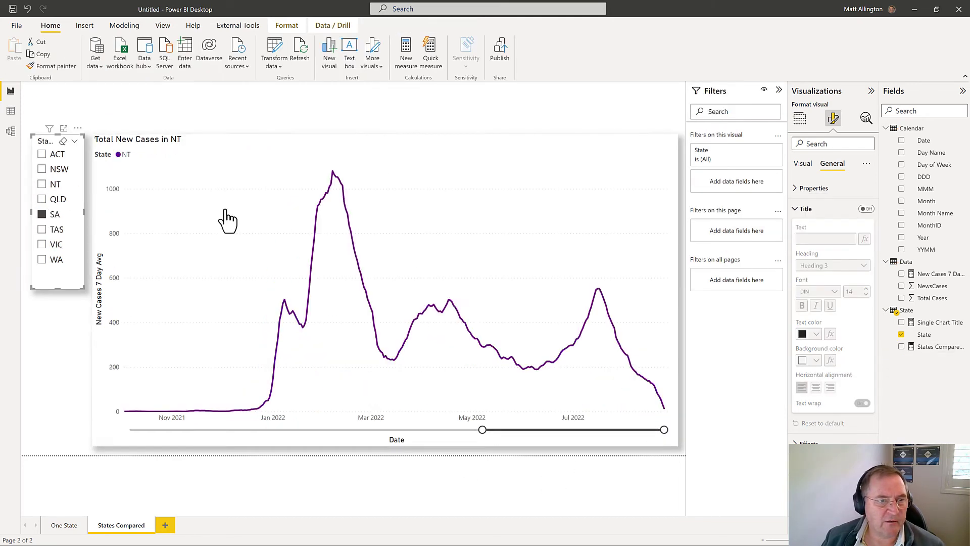
left_click(41, 214)
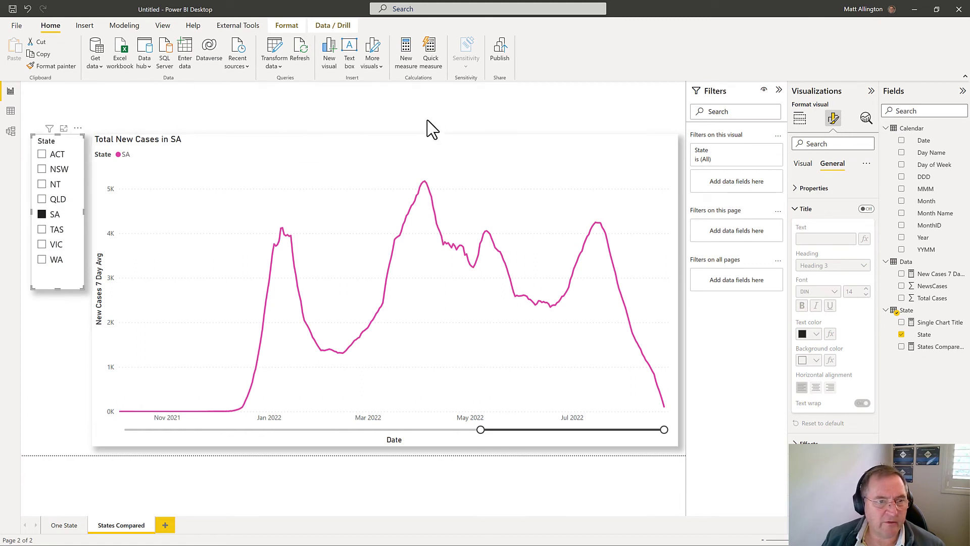
left_click(51, 185, "ctrl")
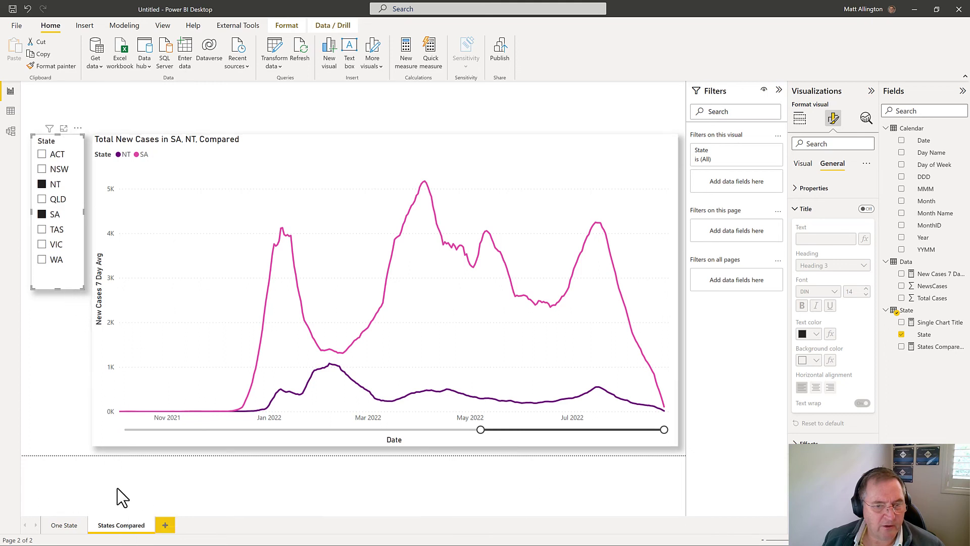
Step: Duplicate the States Compared page and name the copy States Compared All
right_click(126, 526)
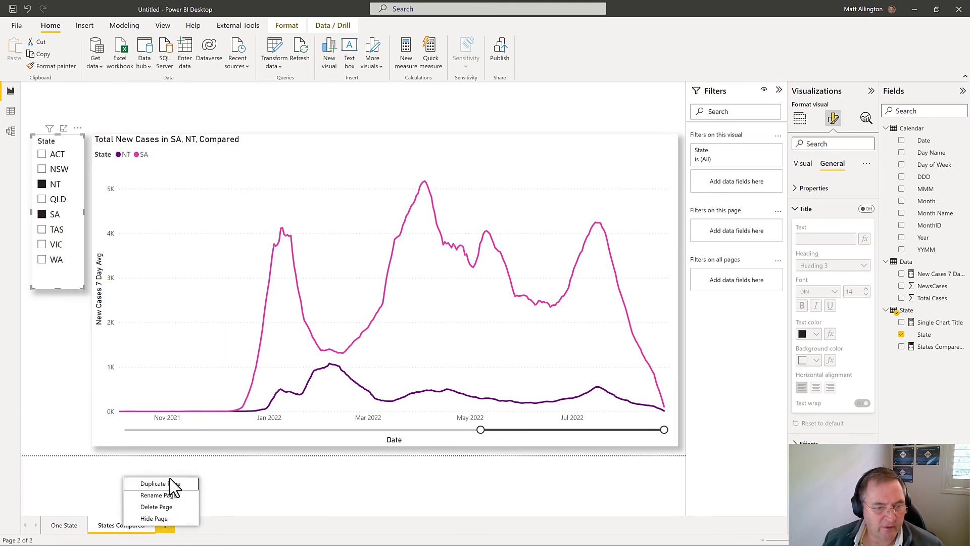
left_click(170, 484)
key("BackSpace")
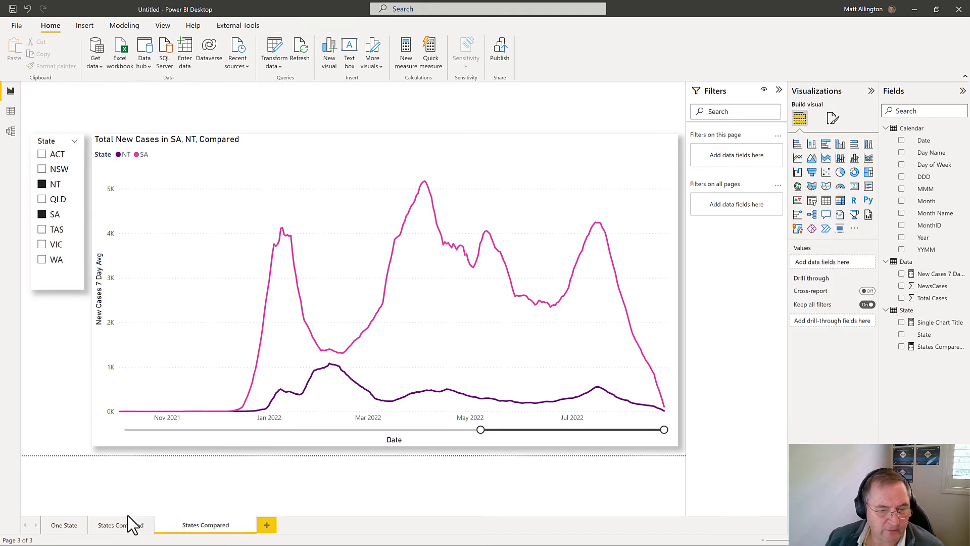
type("All")
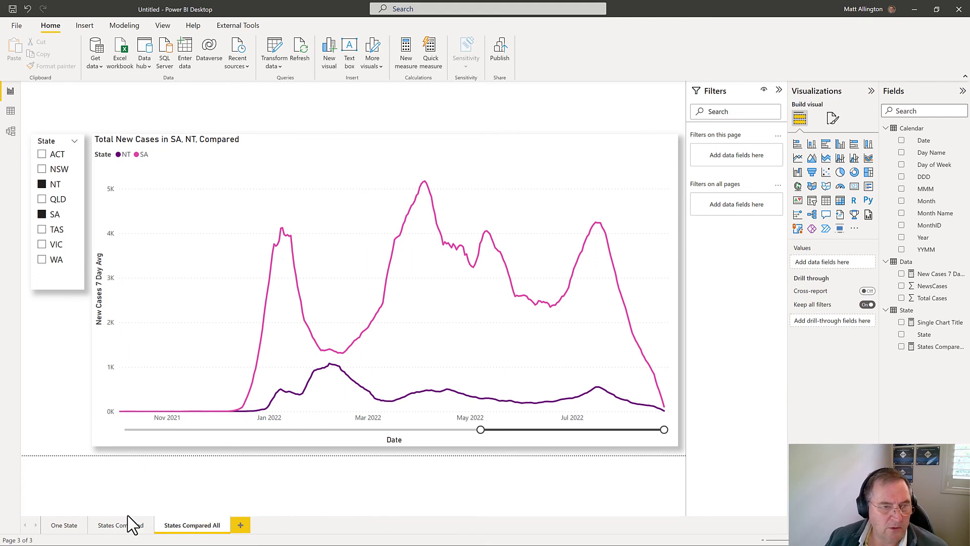
Step: Delete the state slicer from the States Compared All page
left_click(52, 282)
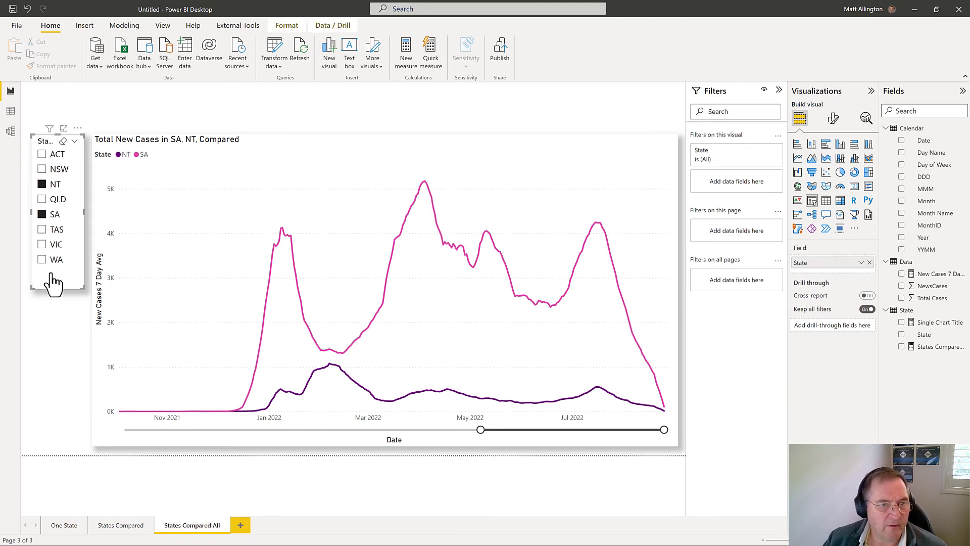
key("Delete")
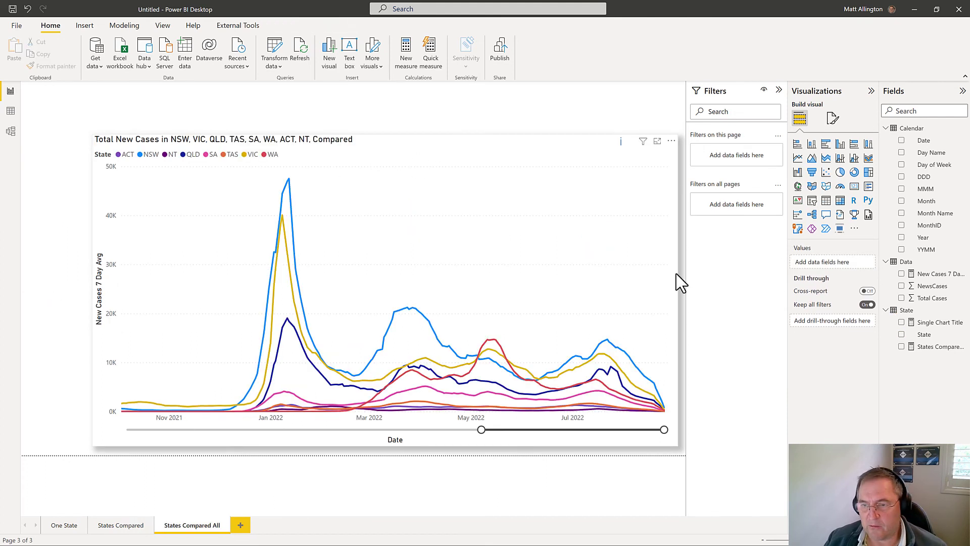
Step: Remove State from the line chart's legend and use the State field for its small multiples instead
left_click(676, 283)
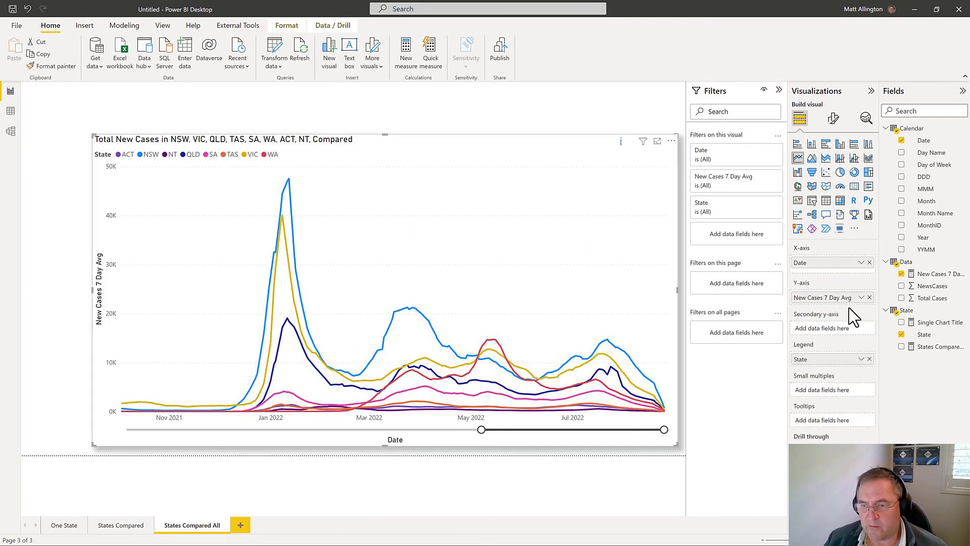
left_click(870, 359)
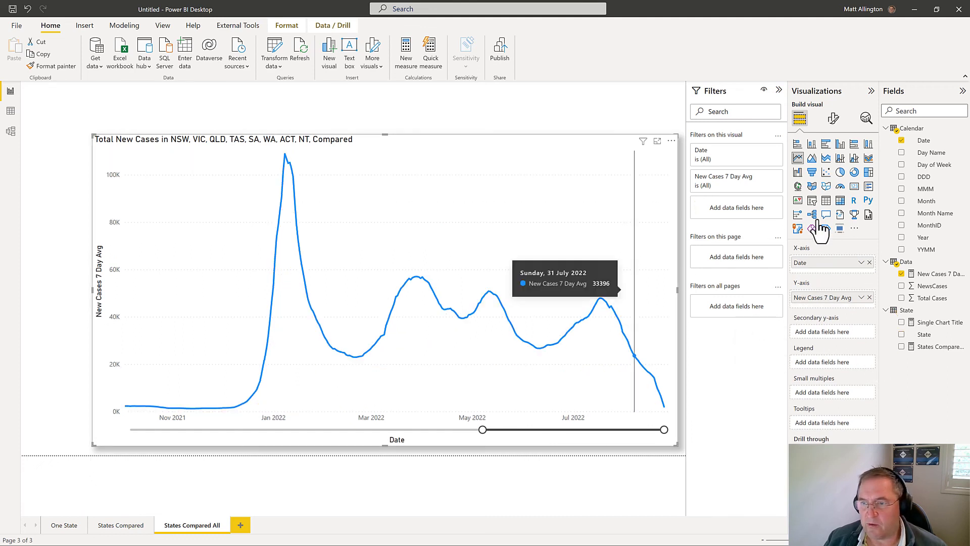
left_click_drag(927, 339, 819, 399)
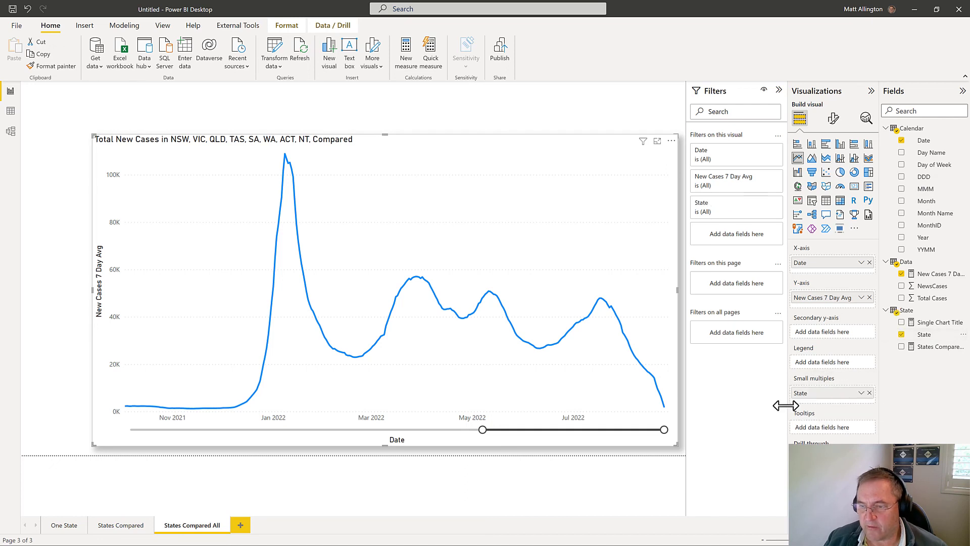
Step: Lay out the small multiples in 2 rows and 4 columns and enlarge the chart over the deleted slicer's space
left_click(835, 123)
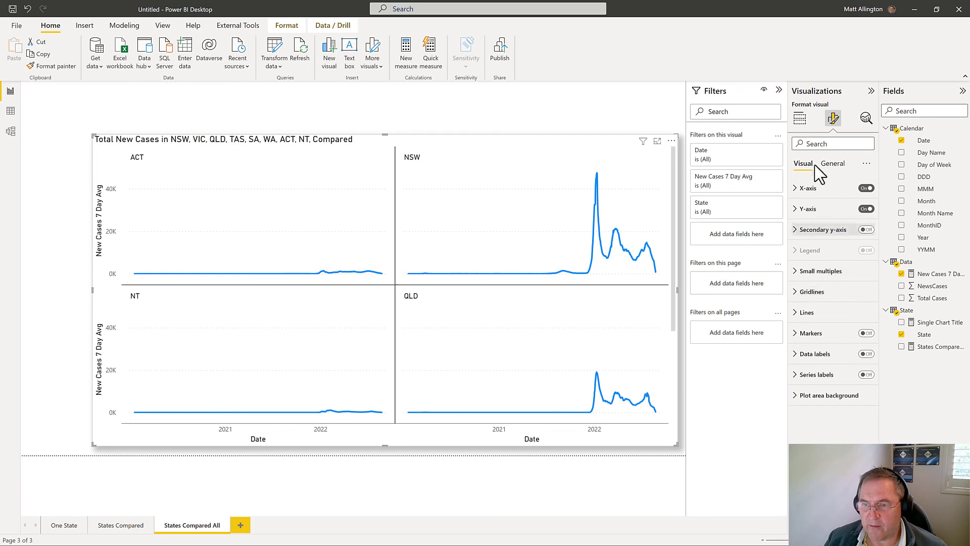
left_click(828, 271)
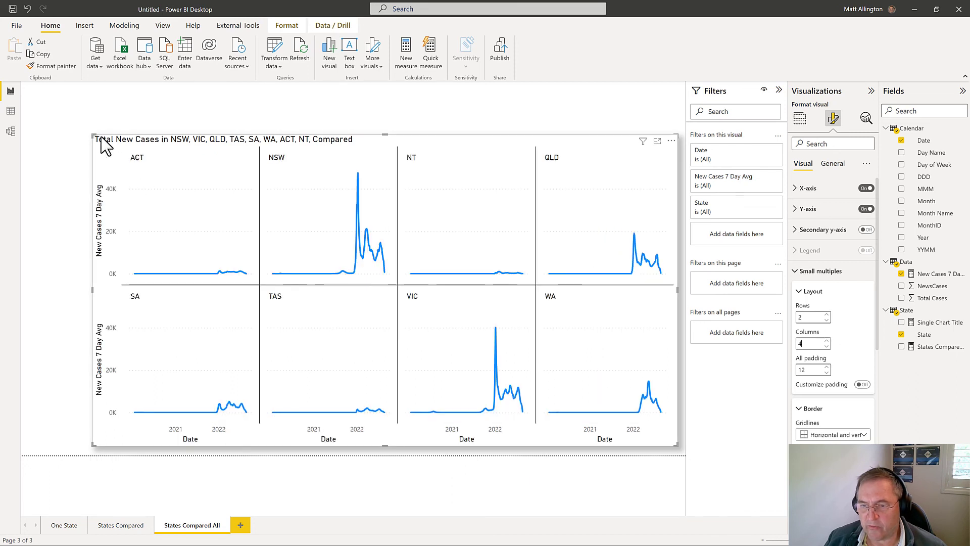
left_click_drag(93, 135, 30, 126)
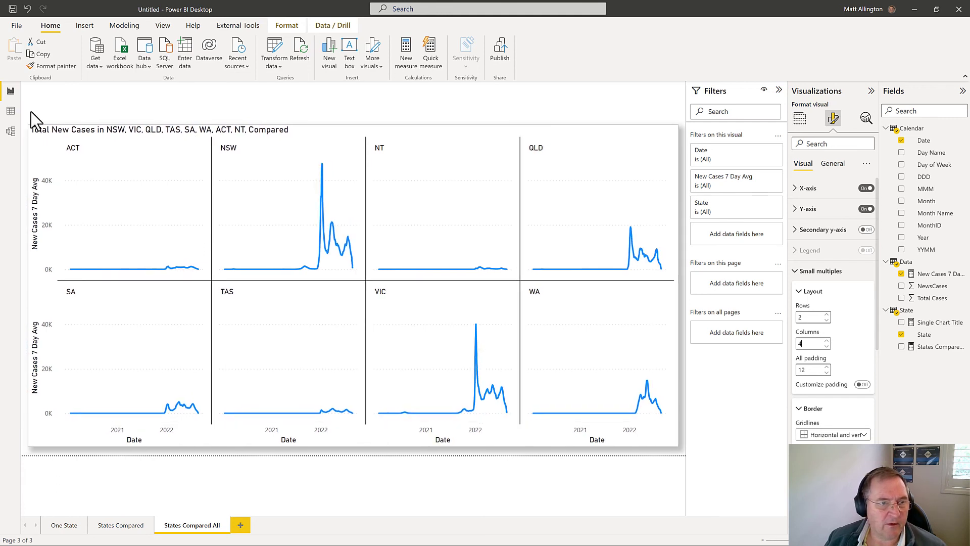